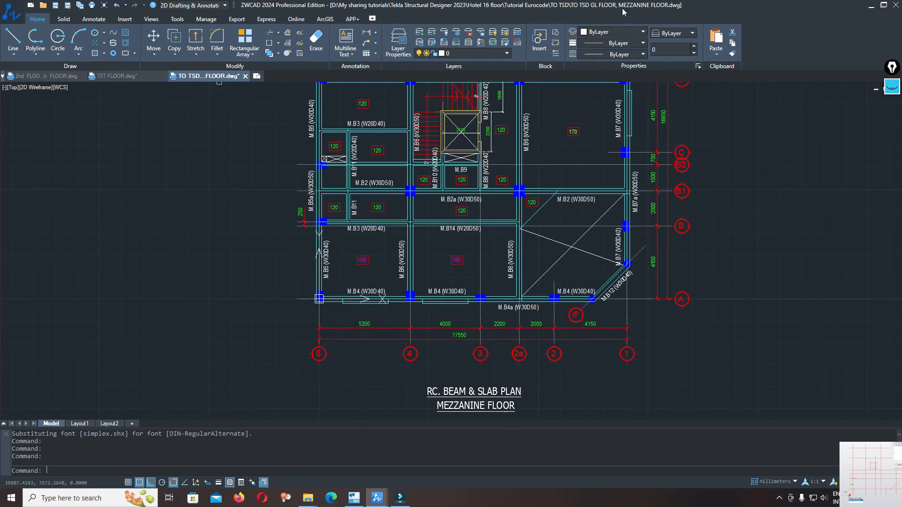
- Look over the 1st floor beam and slab plan and the 2nd to 16th floor beam and slab plan
{"action": "left_click", "coordinate": [120, 76]}
{"action": "scroll", "coordinate": [430, 321], "scroll_direction": "up", "scroll_amount": 4}
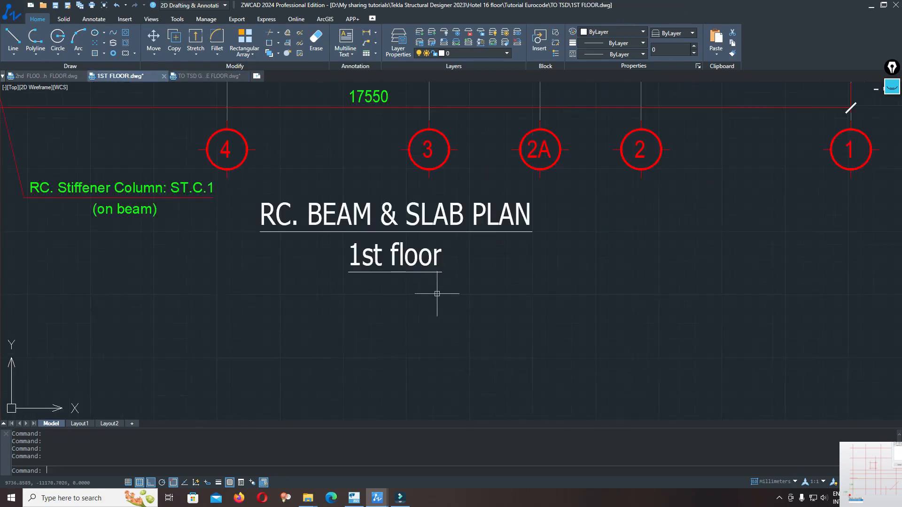
{"action": "scroll", "coordinate": [467, 302], "scroll_direction": "down", "scroll_amount": 4}
{"action": "left_click", "coordinate": [48, 76]}
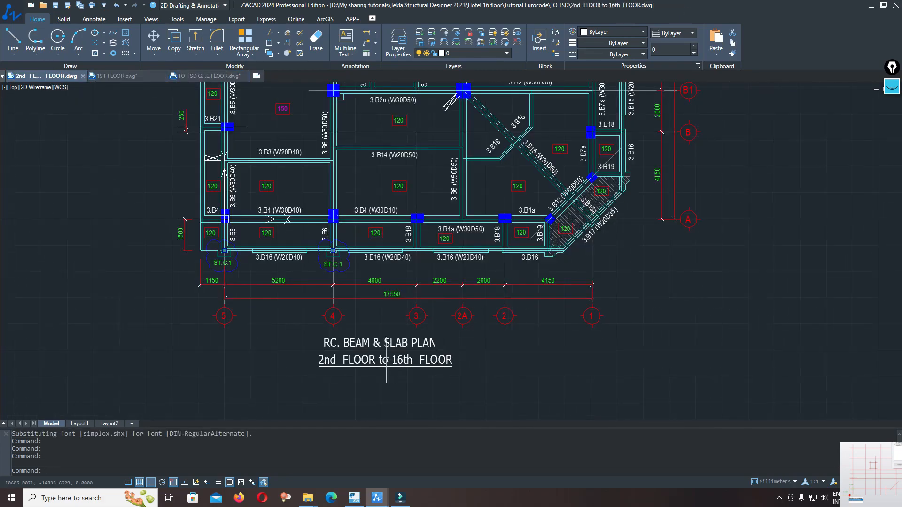
{"action": "middle_click_drag", "start_coordinate": [422, 94], "coordinate": [439, 300]}
{"action": "scroll", "coordinate": [446, 221], "scroll_direction": "down", "scroll_amount": 3}
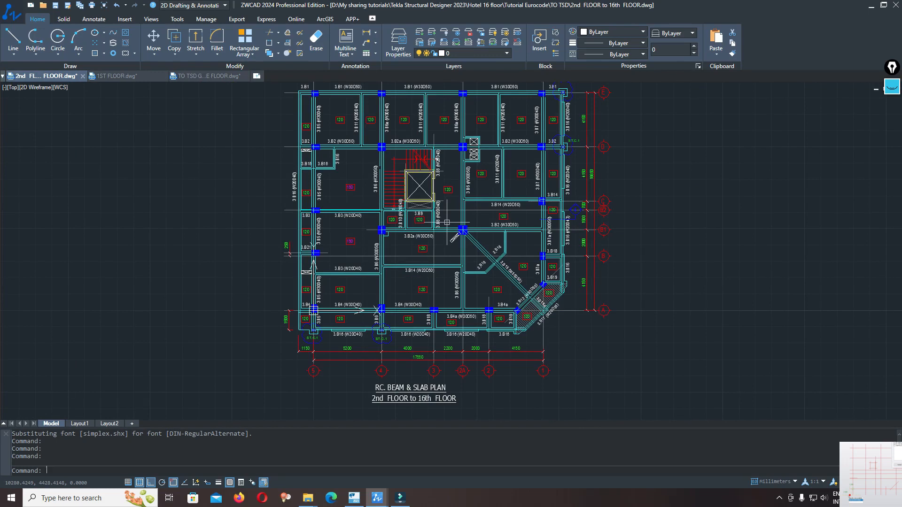
- Examine the mezzanine floor plan, especially the coordinate origin at the intersection of grids 5 and A
{"action": "left_click", "coordinate": [207, 76]}
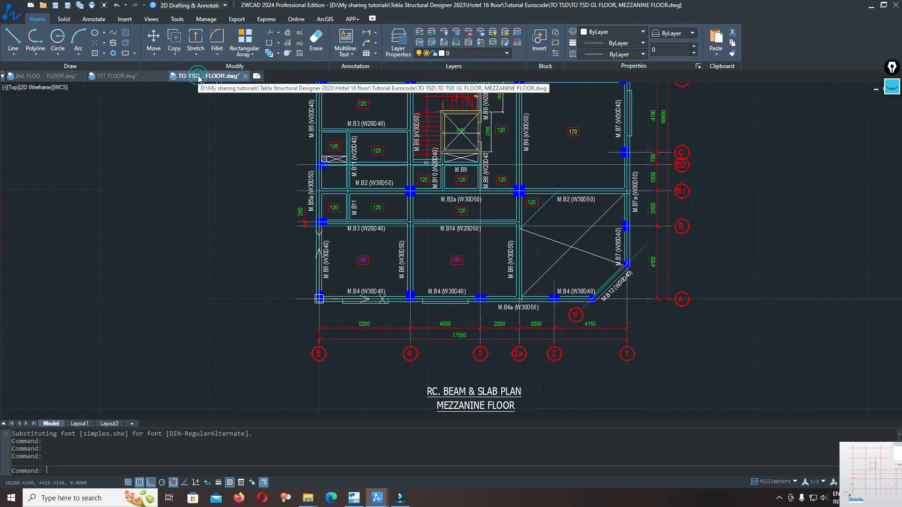
{"action": "scroll", "coordinate": [454, 328], "scroll_direction": "down", "scroll_amount": 2}
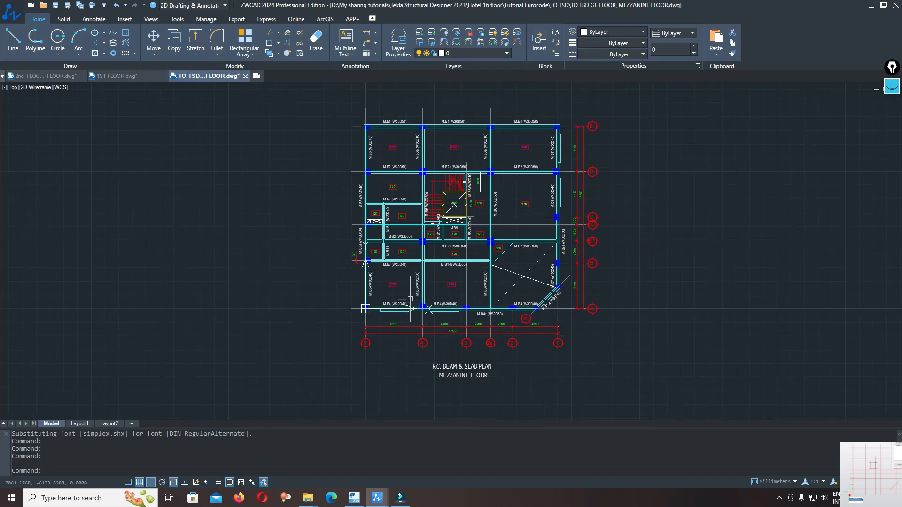
{"action": "scroll", "coordinate": [398, 302], "scroll_direction": "up", "scroll_amount": 2}
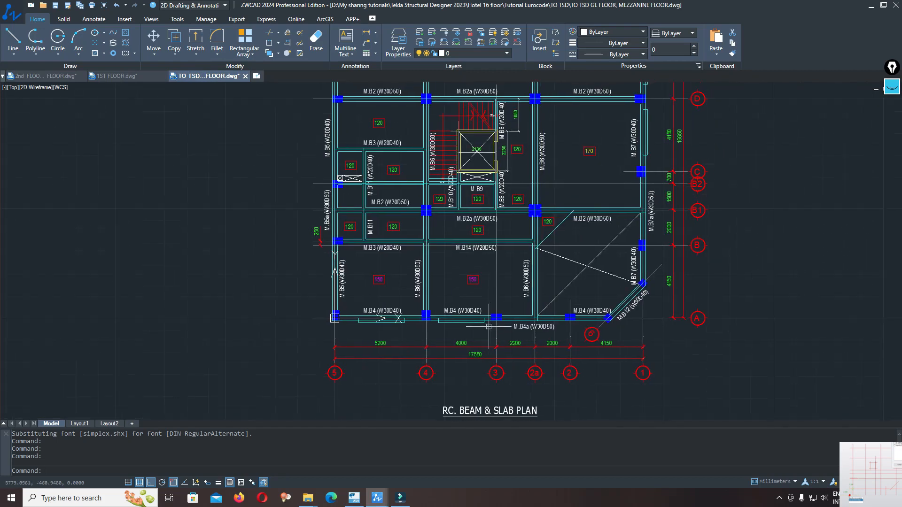
{"action": "scroll", "coordinate": [335, 315], "scroll_direction": "up", "scroll_amount": 2}
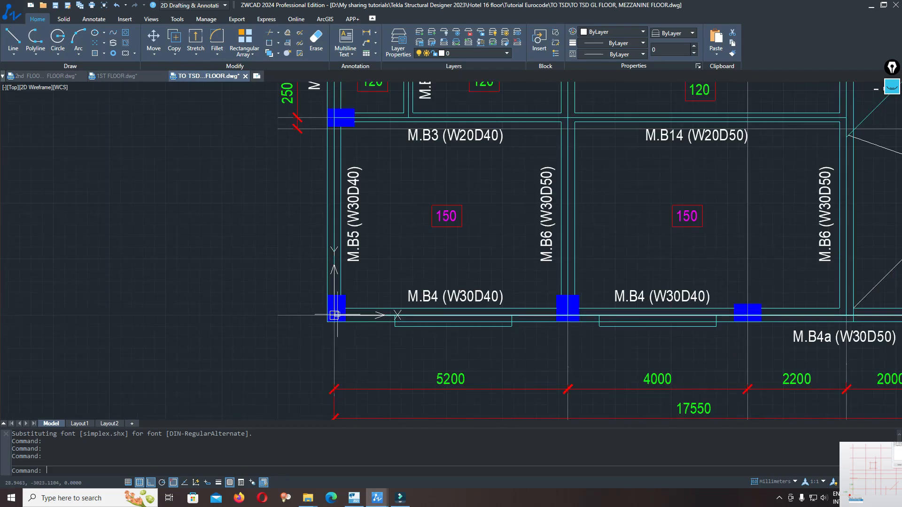
{"action": "scroll", "coordinate": [332, 313], "scroll_direction": "down", "scroll_amount": 1}
{"action": "scroll", "coordinate": [332, 312], "scroll_direction": "down", "scroll_amount": 5}
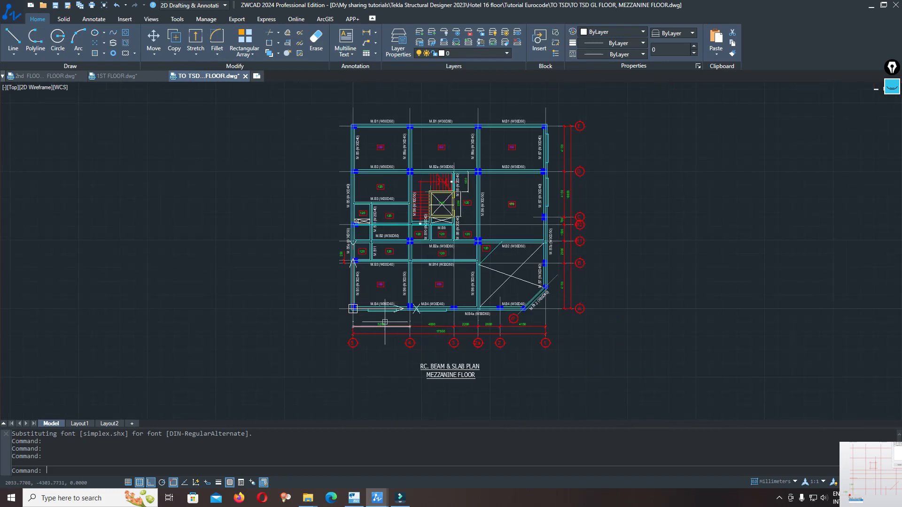
{"action": "scroll", "coordinate": [348, 289], "scroll_direction": "up", "scroll_amount": 6}
{"action": "scroll", "coordinate": [348, 289], "scroll_direction": "down", "scroll_amount": 7}
{"action": "scroll", "coordinate": [372, 337], "scroll_direction": "up", "scroll_amount": 2}
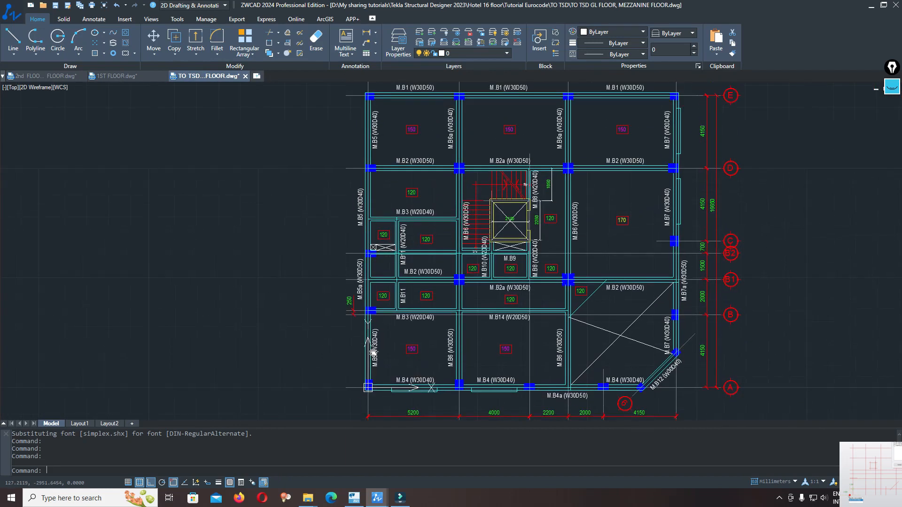
{"action": "middle_click_drag", "start_coordinate": [372, 337], "coordinate": [380, 261]}
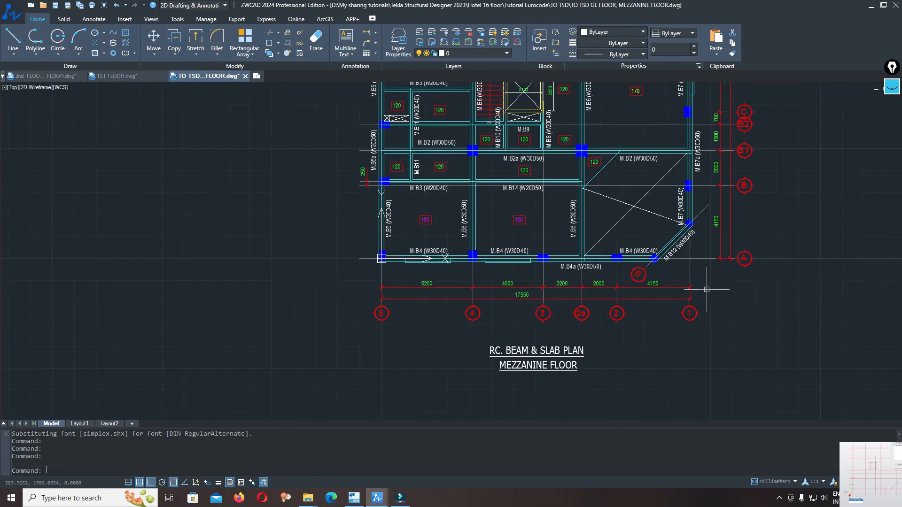
{"action": "scroll", "coordinate": [382, 258], "scroll_direction": "up", "scroll_amount": 4}
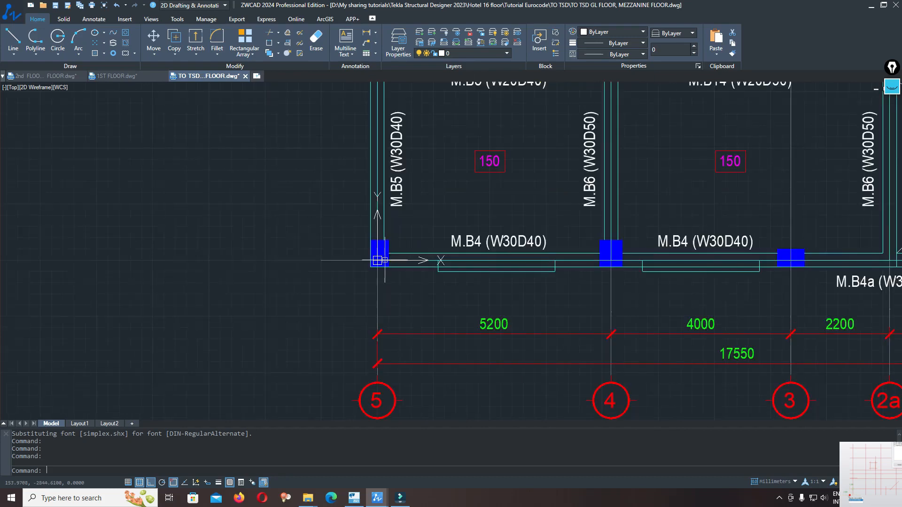
{"action": "scroll", "coordinate": [380, 199], "scroll_direction": "up", "scroll_amount": 4}
{"action": "scroll", "coordinate": [380, 198], "scroll_direction": "down", "scroll_amount": 4}
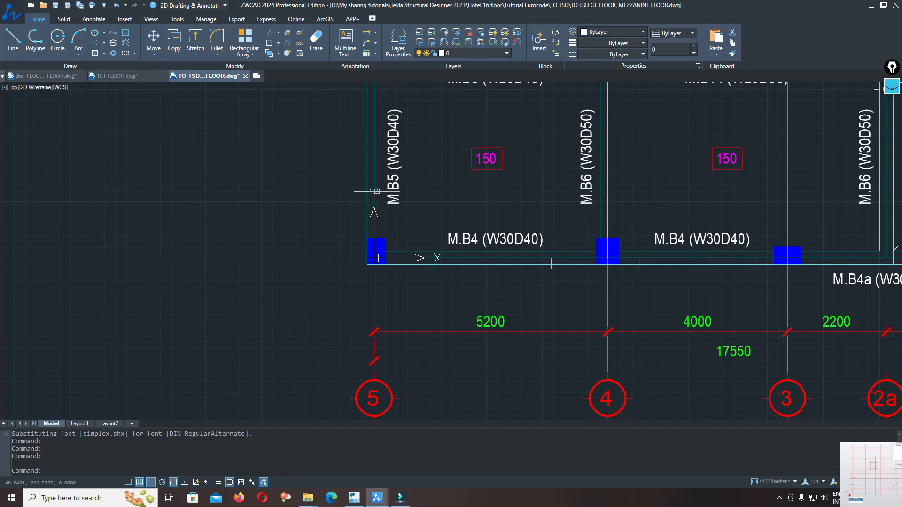
- Check where the coordinate origin sits at grids 5 and A in the 1st floor and 2nd to 16th floor plans
{"action": "left_click", "coordinate": [115, 75]}
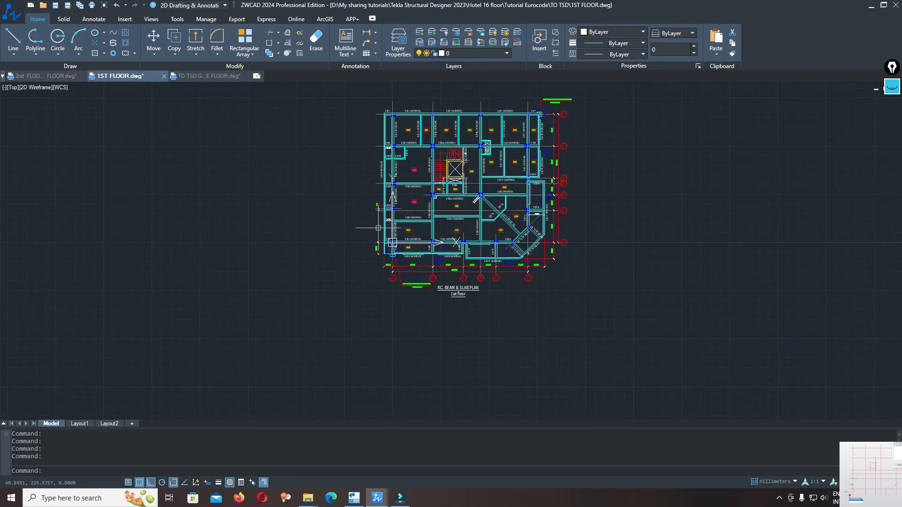
{"action": "scroll", "coordinate": [373, 228], "scroll_direction": "up", "scroll_amount": 6}
{"action": "middle_click_drag", "start_coordinate": [165, 136], "coordinate": [341, 241]}
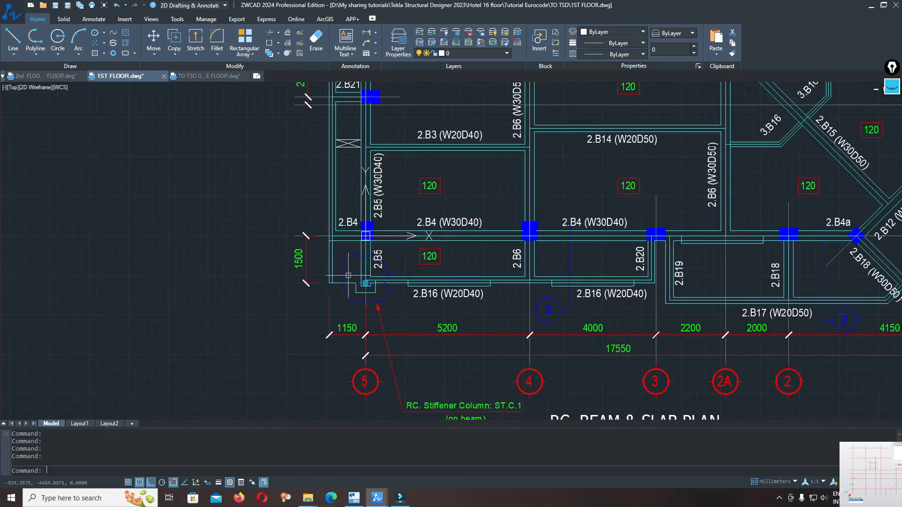
{"action": "scroll", "coordinate": [355, 310], "scroll_direction": "down", "scroll_amount": 2}
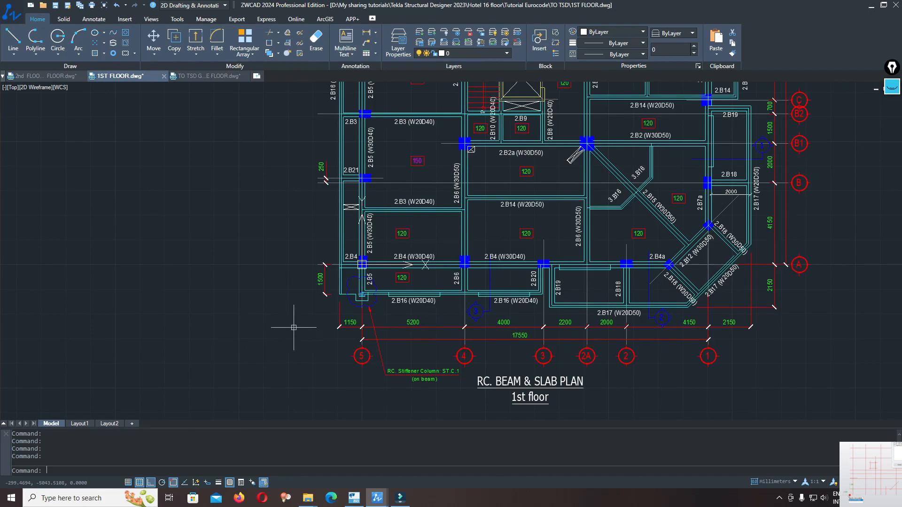
{"action": "scroll", "coordinate": [348, 257], "scroll_direction": "up", "scroll_amount": 6}
{"action": "scroll", "coordinate": [344, 269], "scroll_direction": "down", "scroll_amount": 3}
{"action": "scroll", "coordinate": [373, 257], "scroll_direction": "up", "scroll_amount": 1}
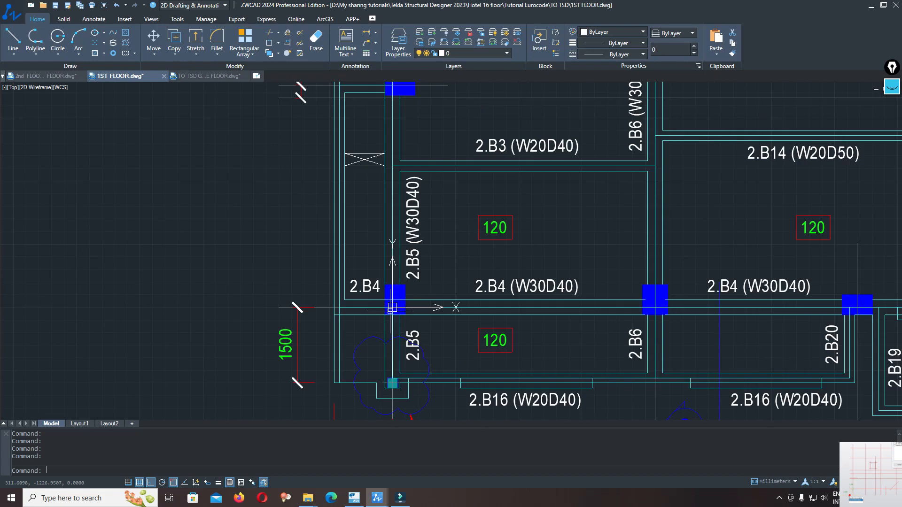
{"action": "key", "text": "ctrl+Tab"}
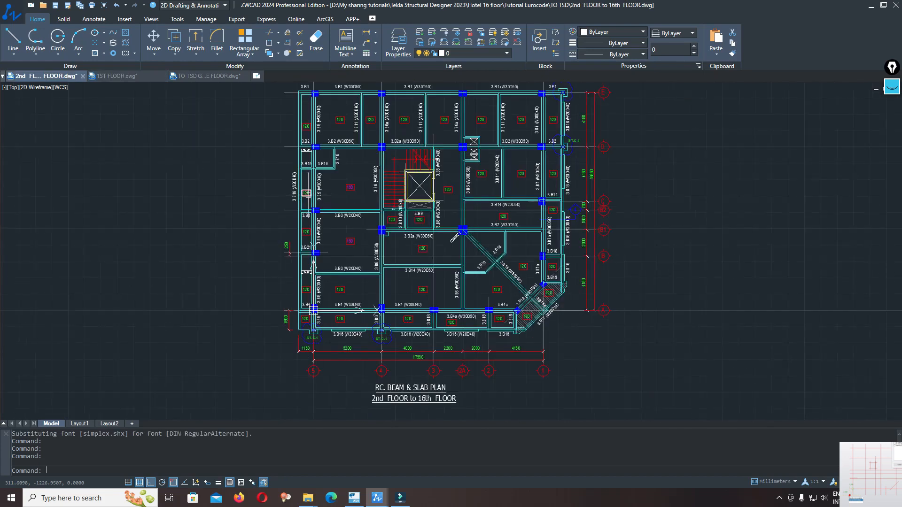
{"action": "scroll", "coordinate": [323, 322], "scroll_direction": "up", "scroll_amount": 4}
- Switch to Tekla Structural Designer, create a new project and select its St. Base (Base) level
{"action": "key", "text": "alt+Tab"}
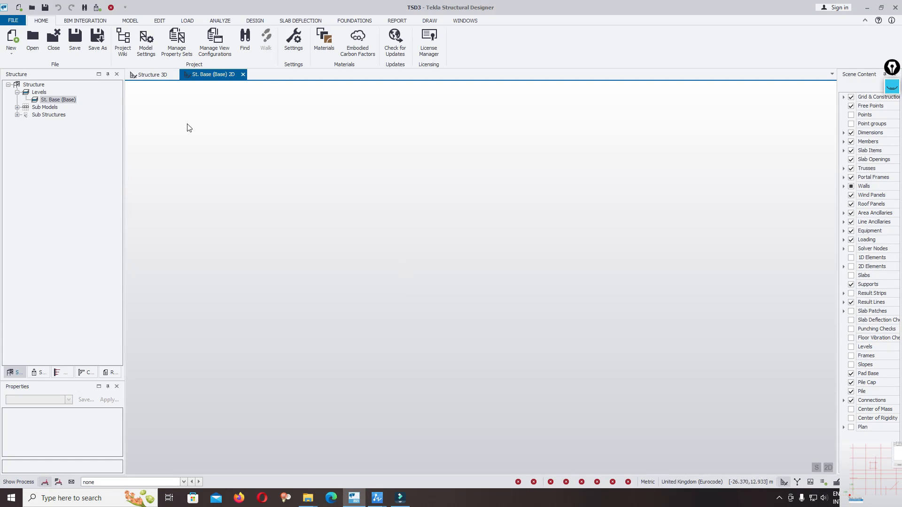
{"action": "left_click", "coordinate": [11, 38]}
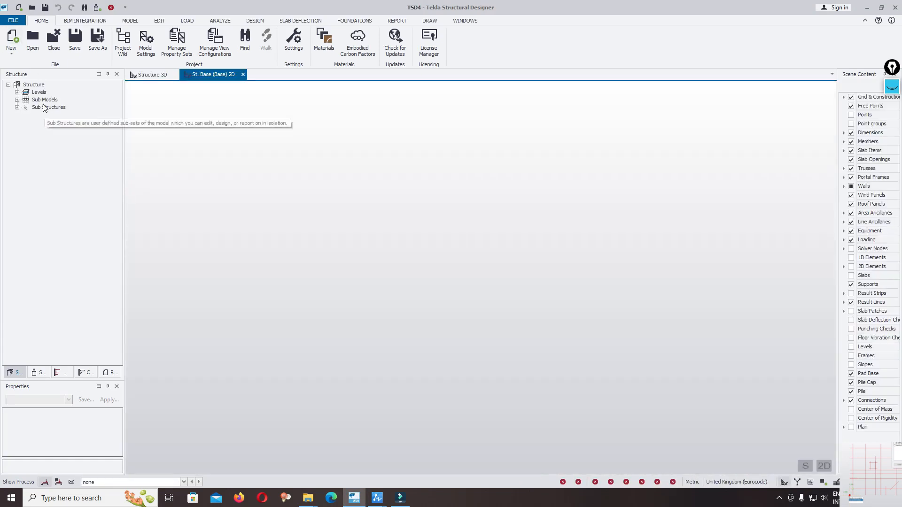
{"action": "left_click", "coordinate": [33, 85]}
{"action": "left_click", "coordinate": [17, 92]}
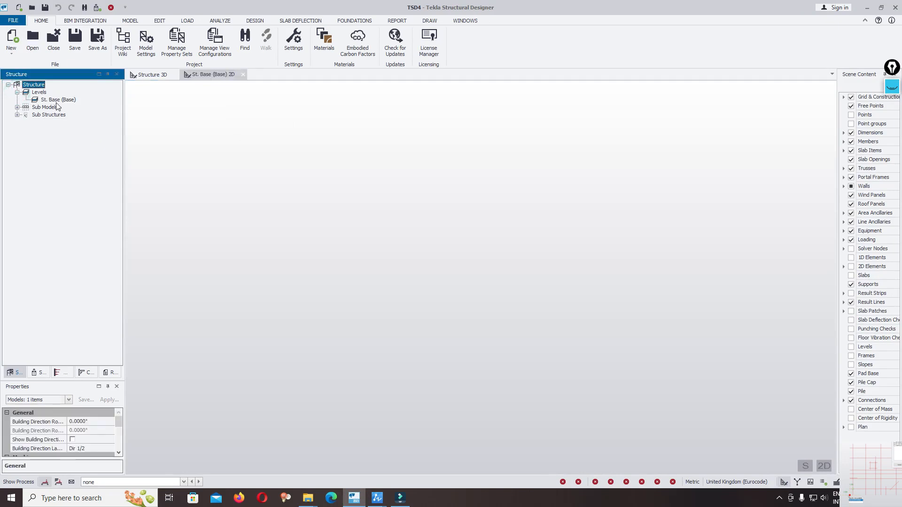
{"action": "left_click", "coordinate": [51, 100]}
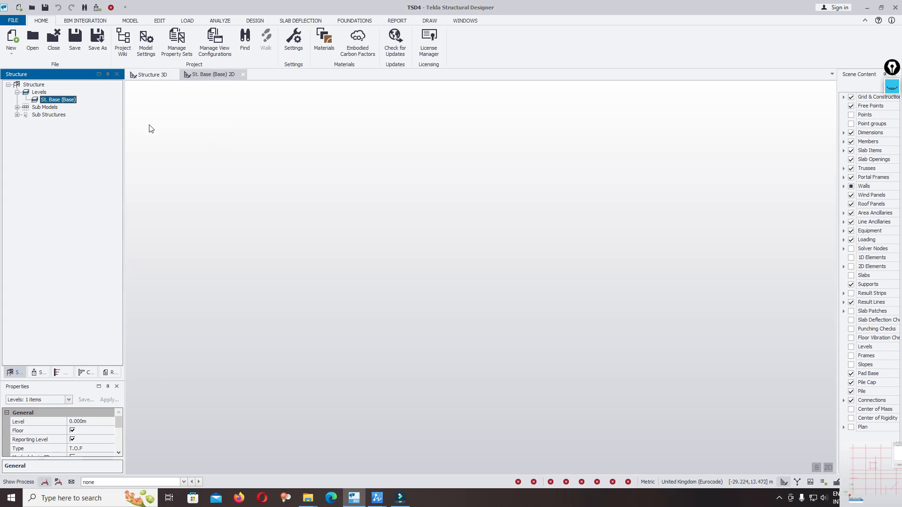
- Load TO TSD GL FLOOR, MEZZANINE FLOOR.dxf for import as grid lines
{"action": "left_click", "coordinate": [139, 20]}
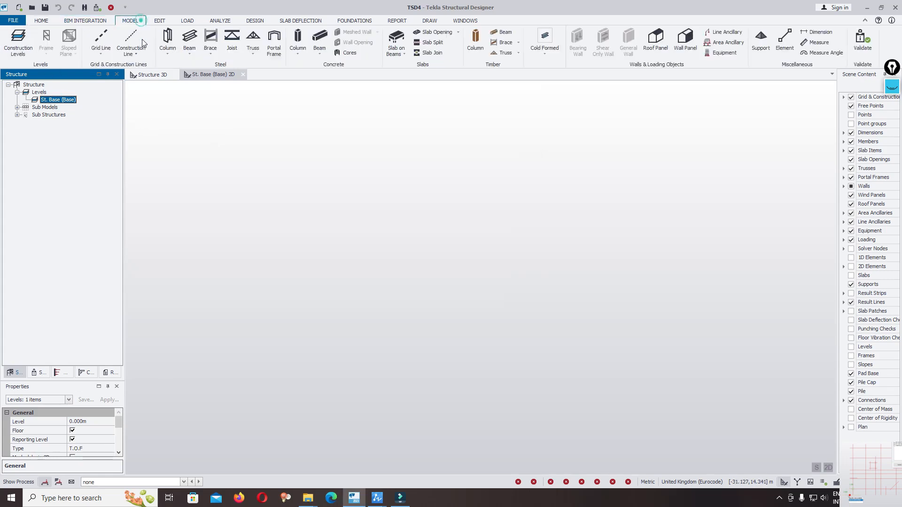
{"action": "left_click", "coordinate": [100, 53]}
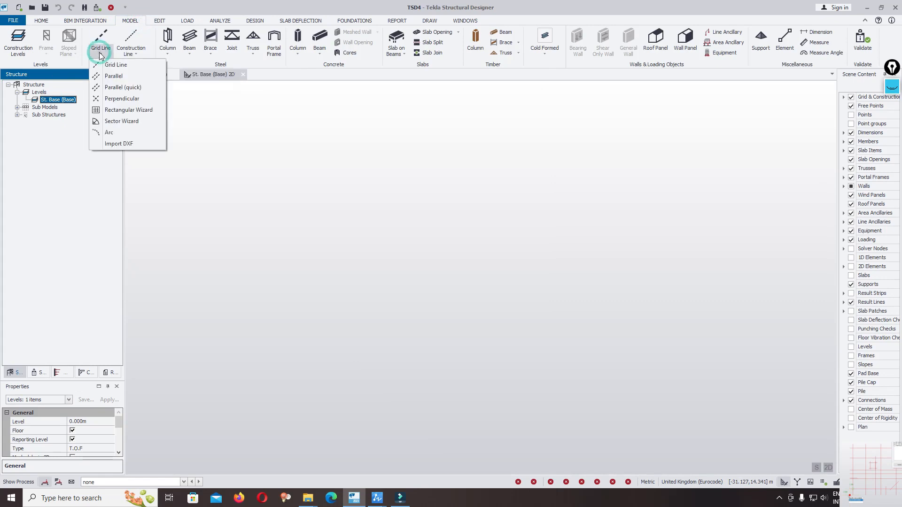
{"action": "left_click", "coordinate": [116, 144]}
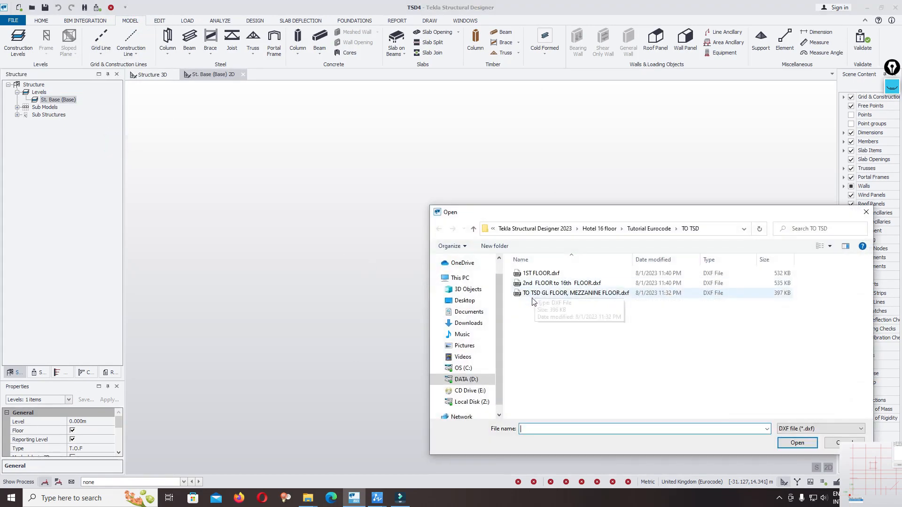
{"action": "double_click", "coordinate": [594, 293]}
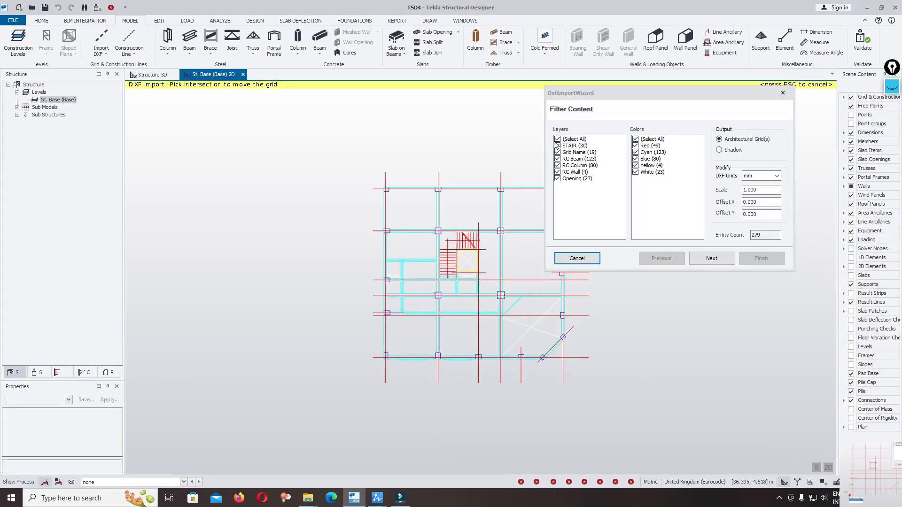
- Restrict the DXF import to the Grid Name layer and finish it as merged architectural grids on the St. Base level
{"action": "left_click", "coordinate": [558, 139]}
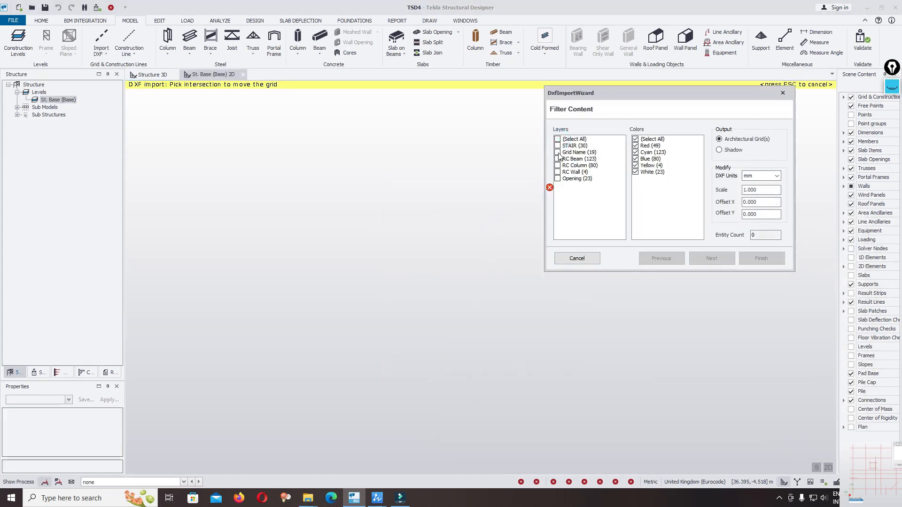
{"action": "left_click", "coordinate": [557, 152]}
{"action": "scroll", "coordinate": [329, 291], "scroll_direction": "up", "scroll_amount": 3}
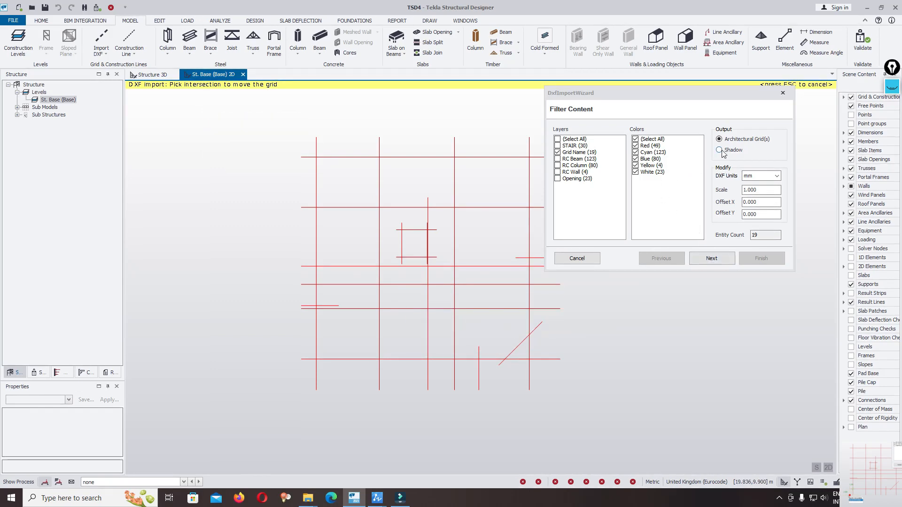
{"action": "left_click", "coordinate": [712, 258]}
{"action": "left_click", "coordinate": [711, 258]}
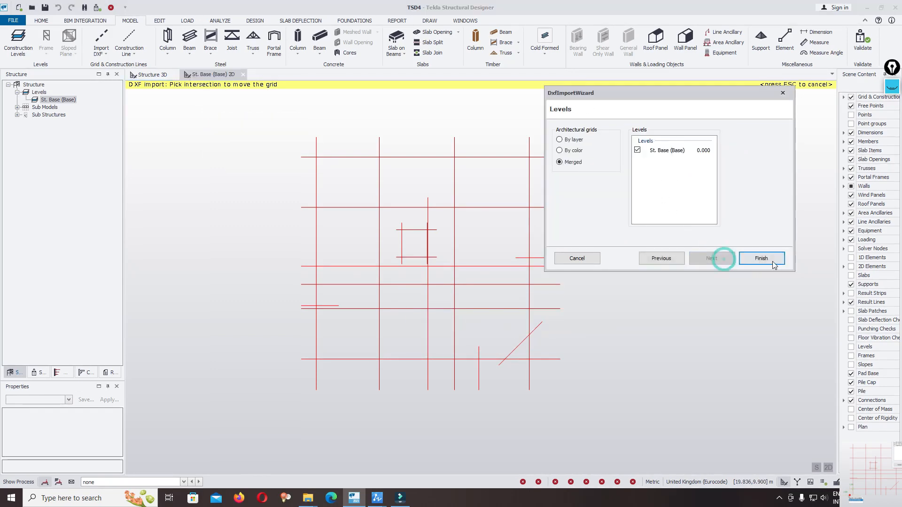
{"action": "left_click", "coordinate": [770, 258]}
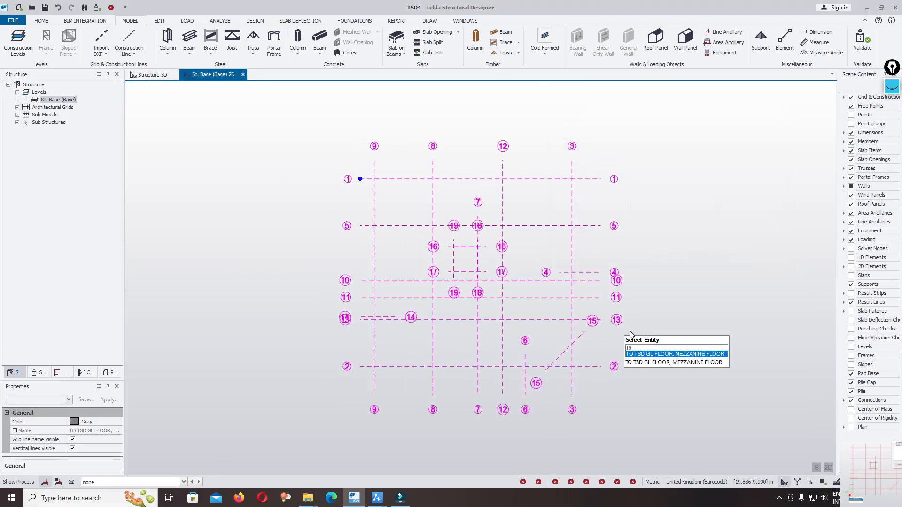
- Load 1ST FLOOR.dxf as the second grid line import
{"action": "middle_click_drag", "start_coordinate": [649, 336], "coordinate": [561, 317]}
{"action": "left_click", "coordinate": [101, 37]}
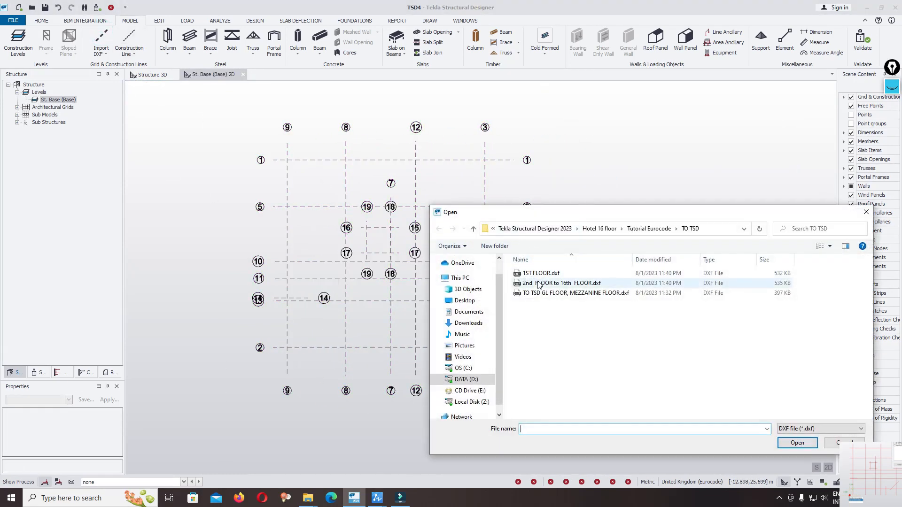
{"action": "left_click", "coordinate": [542, 274]}
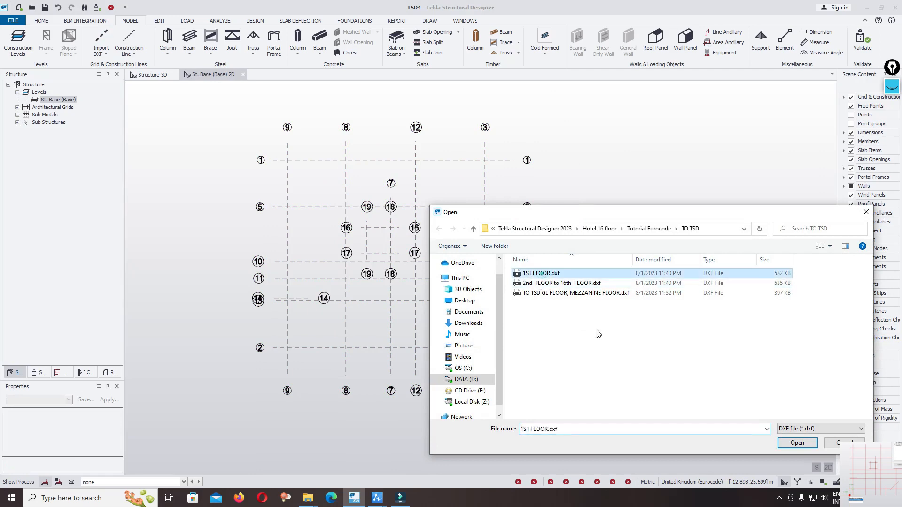
{"action": "left_click", "coordinate": [796, 442]}
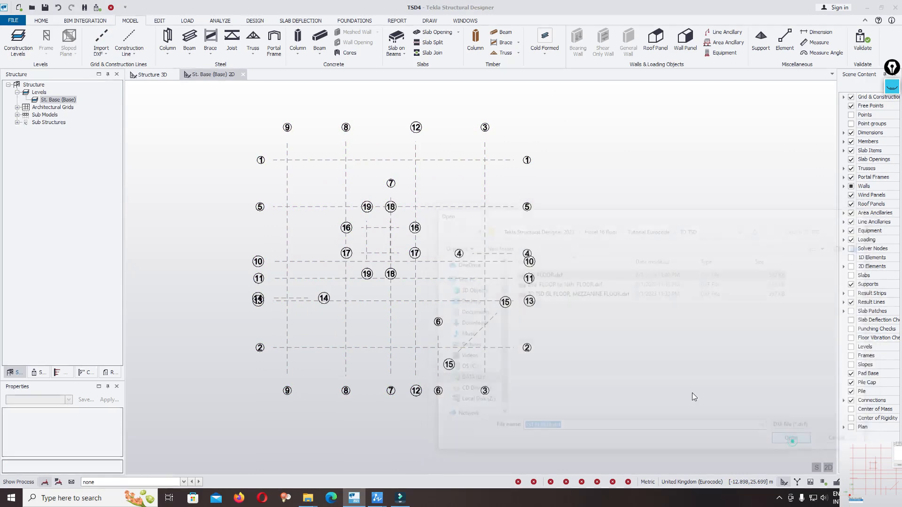
- Limit the 1st floor DXF import to the Grid Name layer only
{"action": "left_click", "coordinate": [557, 139]}
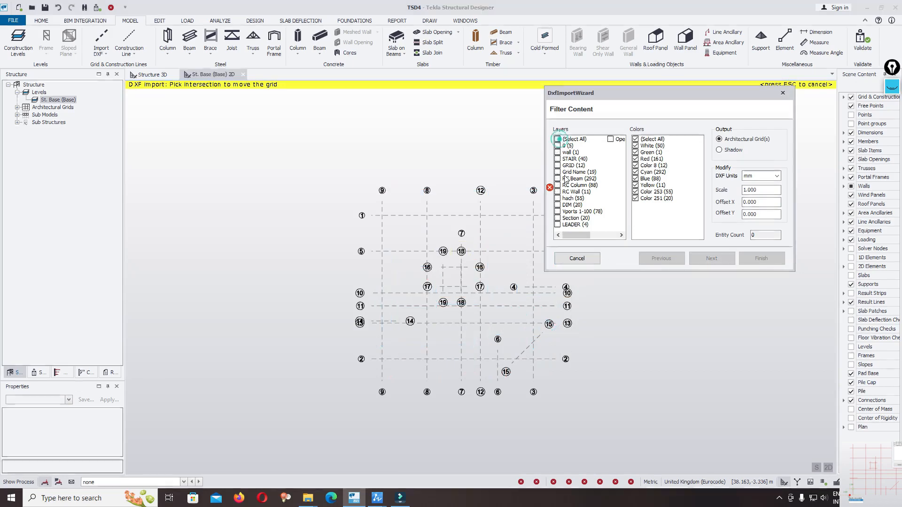
{"action": "left_click", "coordinate": [558, 172]}
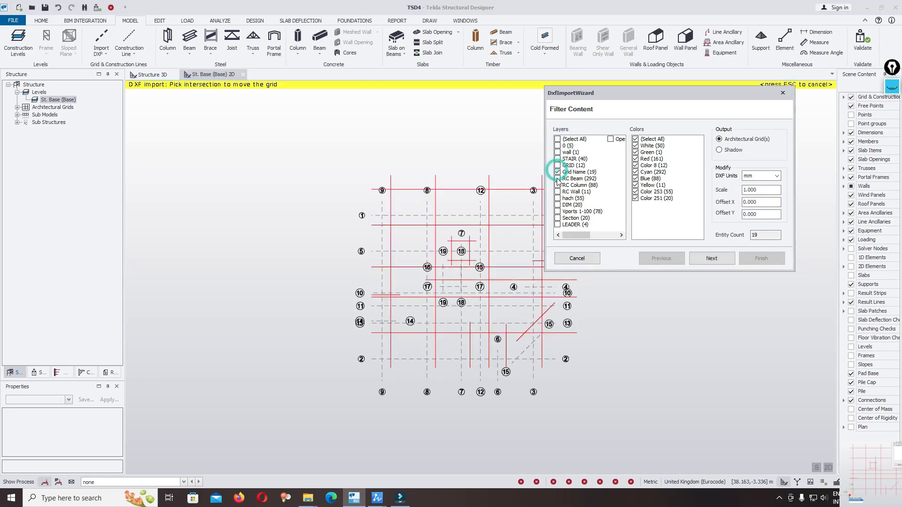
{"action": "scroll", "coordinate": [423, 337], "scroll_direction": "up", "scroll_amount": 3}
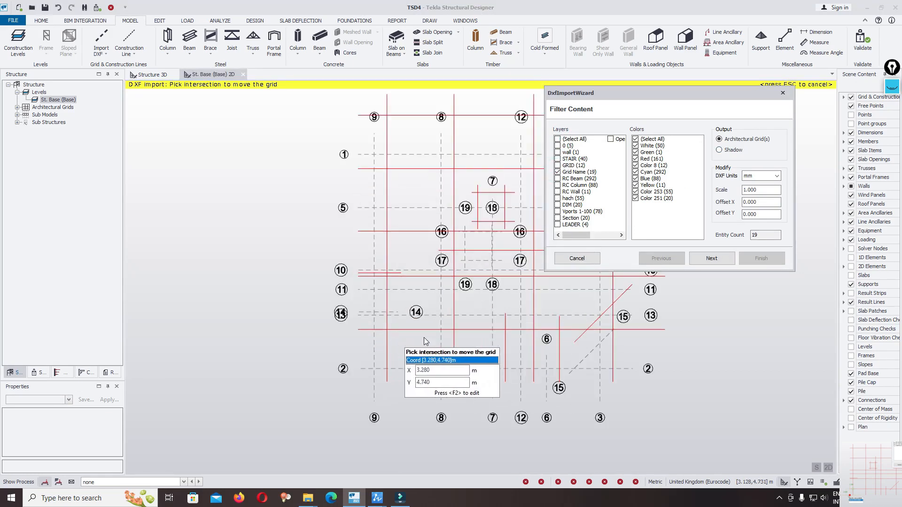
- Compare the 1st floor DXF grid preview with the existing grid lines and cancel the import
{"action": "middle_click_drag", "start_coordinate": [386, 346], "coordinate": [342, 336]}
{"action": "scroll", "coordinate": [242, 361], "scroll_direction": "down", "scroll_amount": 1}
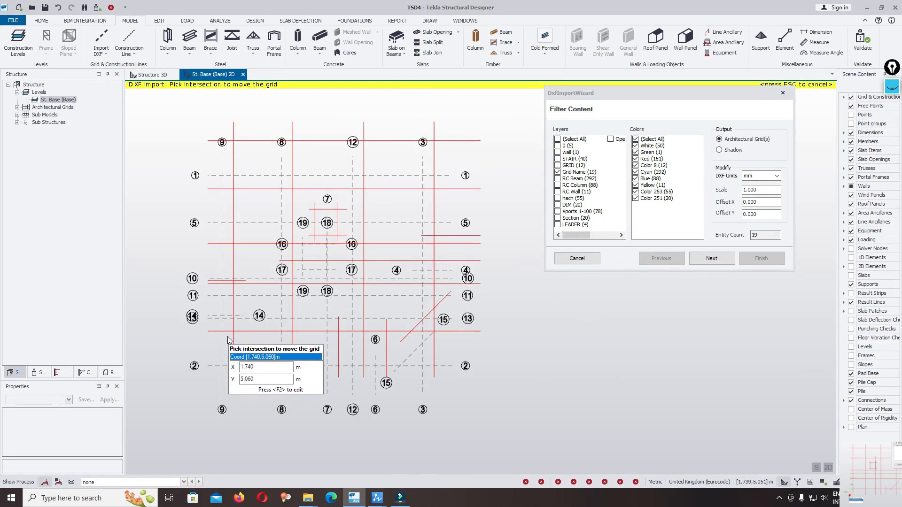
{"action": "scroll", "coordinate": [224, 362], "scroll_direction": "up", "scroll_amount": 1}
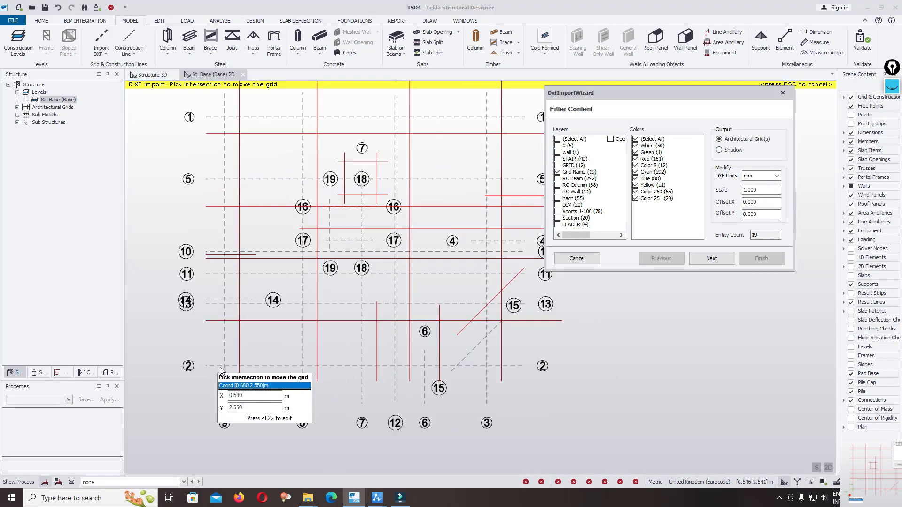
{"action": "middle_click_drag", "start_coordinate": [249, 328], "coordinate": [239, 263]}
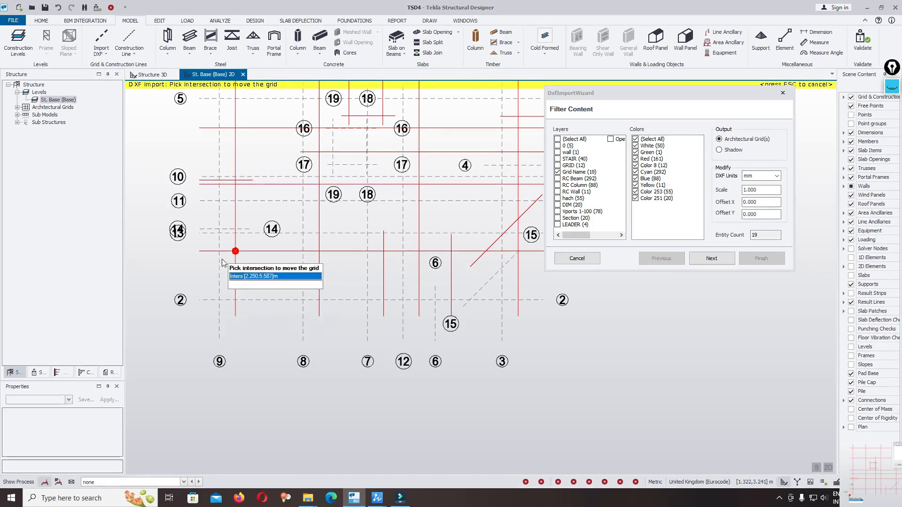
{"action": "scroll", "coordinate": [244, 300], "scroll_direction": "down", "scroll_amount": 2}
{"action": "middle_click_drag", "start_coordinate": [270, 277], "coordinate": [277, 323]}
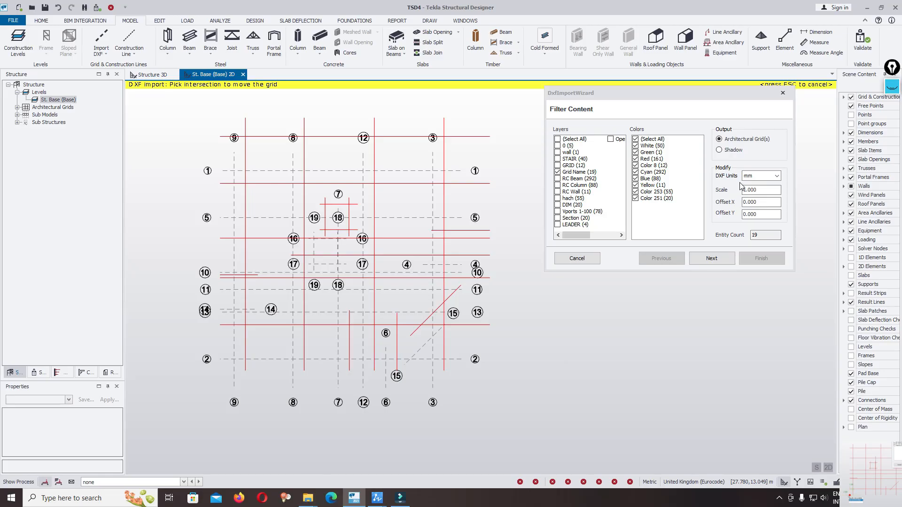
{"action": "left_click", "coordinate": [784, 96]}
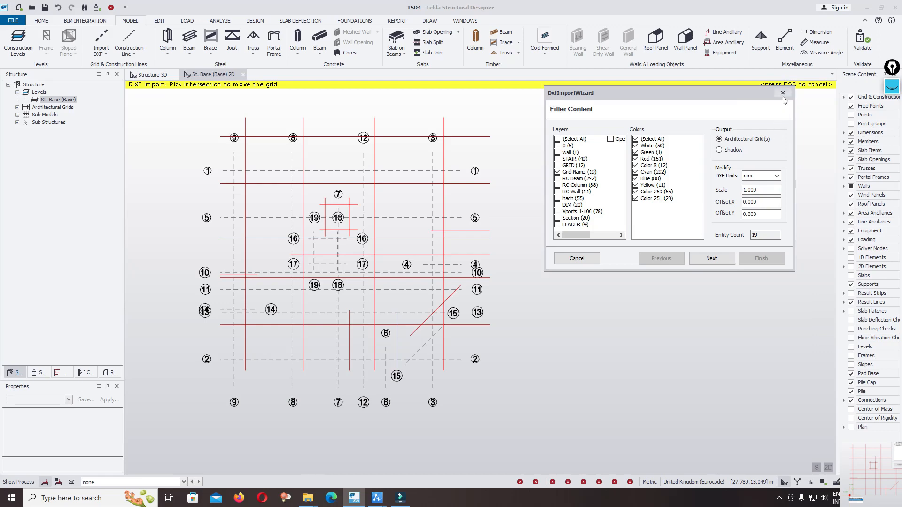
{"action": "left_click", "coordinate": [782, 94]}
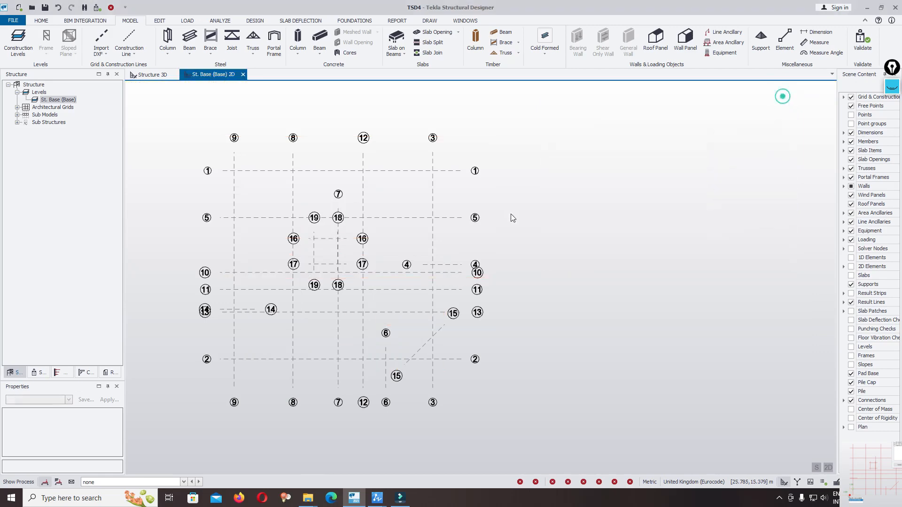
- Load 2nd FLOOR to 16th FLOOR.dxf for grid import
{"action": "left_click", "coordinate": [101, 42]}
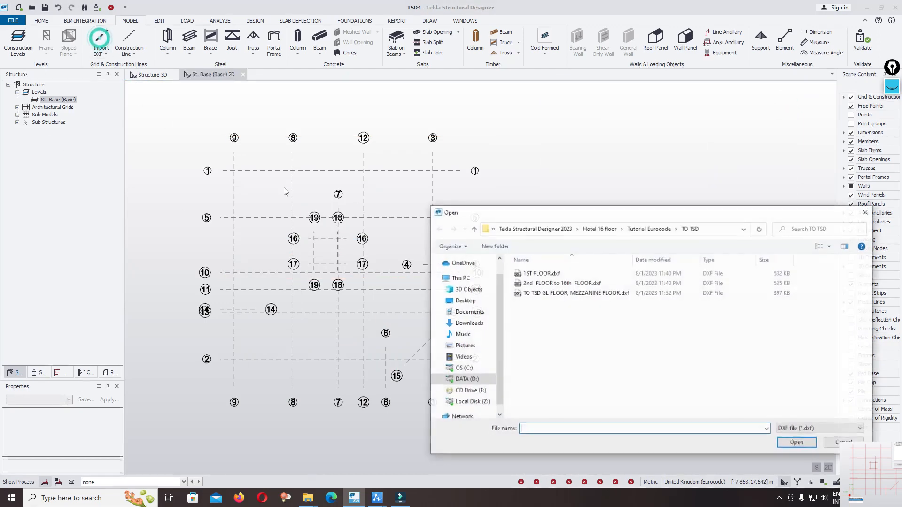
{"action": "left_click", "coordinate": [540, 284]}
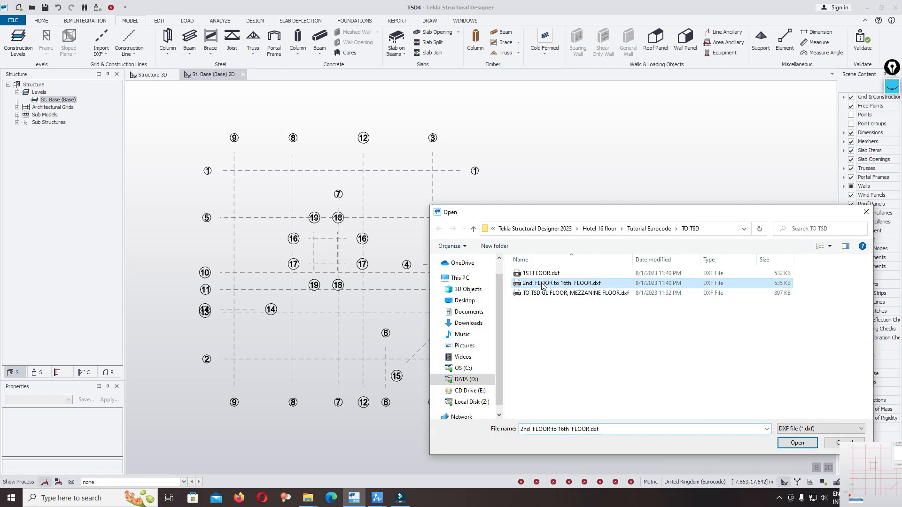
{"action": "left_click", "coordinate": [804, 442]}
- Examine how the 2nd to 16th floor plan preview lines up with the existing architectural grids
{"action": "scroll", "coordinate": [404, 361], "scroll_direction": "up", "scroll_amount": 5}
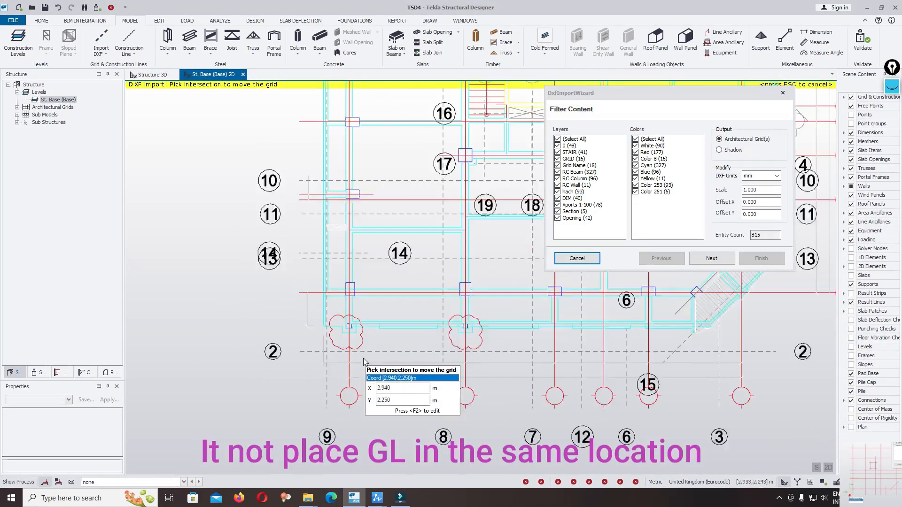
{"action": "scroll", "coordinate": [374, 352], "scroll_direction": "down", "scroll_amount": 3}
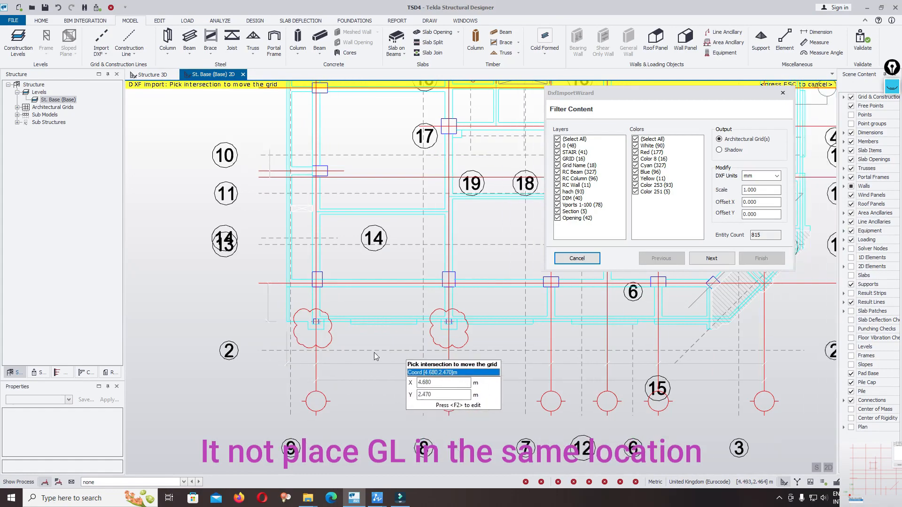
{"action": "scroll", "coordinate": [254, 338], "scroll_direction": "up", "scroll_amount": 1}
{"action": "scroll", "coordinate": [484, 335], "scroll_direction": "down", "scroll_amount": 3}
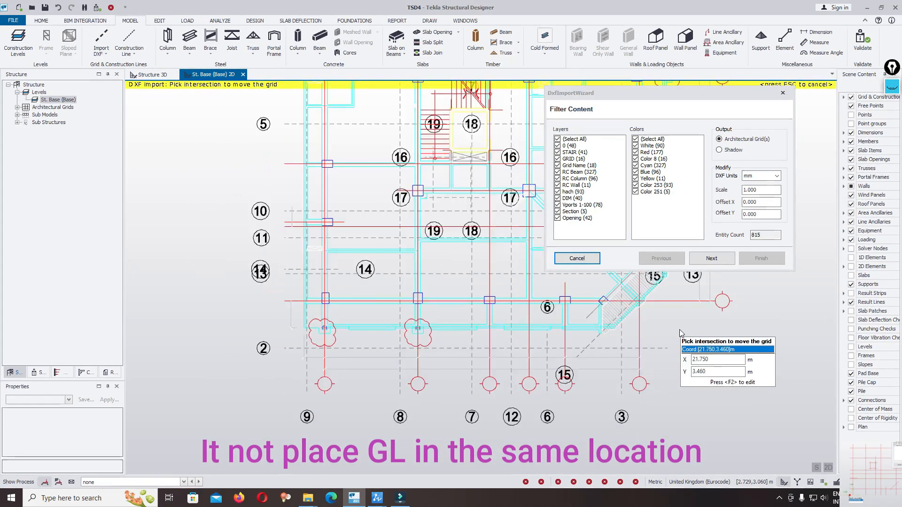
{"action": "scroll", "coordinate": [308, 200], "scroll_direction": "up", "scroll_amount": 4}
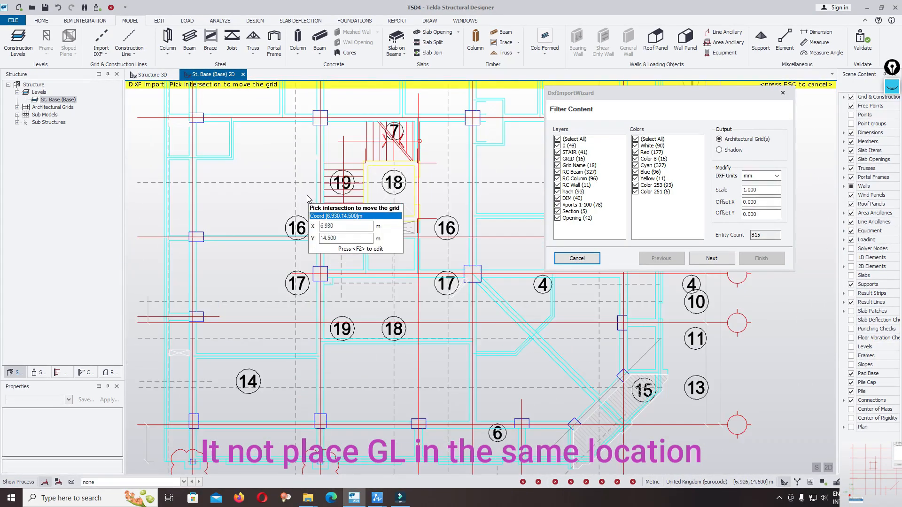
{"action": "scroll", "coordinate": [306, 196], "scroll_direction": "down", "scroll_amount": 4}
{"action": "scroll", "coordinate": [344, 231], "scroll_direction": "up", "scroll_amount": 1}
{"action": "scroll", "coordinate": [433, 229], "scroll_direction": "down", "scroll_amount": 1}
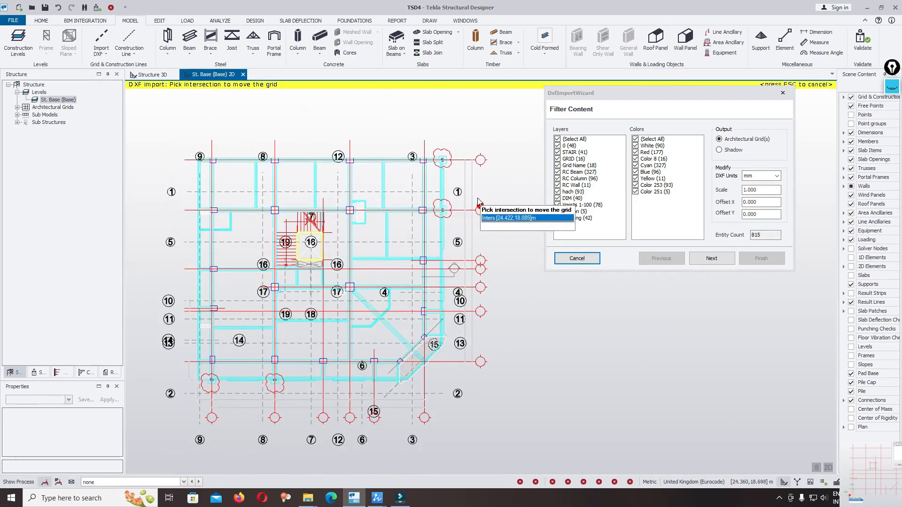
{"action": "scroll", "coordinate": [197, 376], "scroll_direction": "up", "scroll_amount": 3}
- Leave the DXF import and delete all existing architectural grid lines on the St. Base level
{"action": "left_click", "coordinate": [433, 256]}
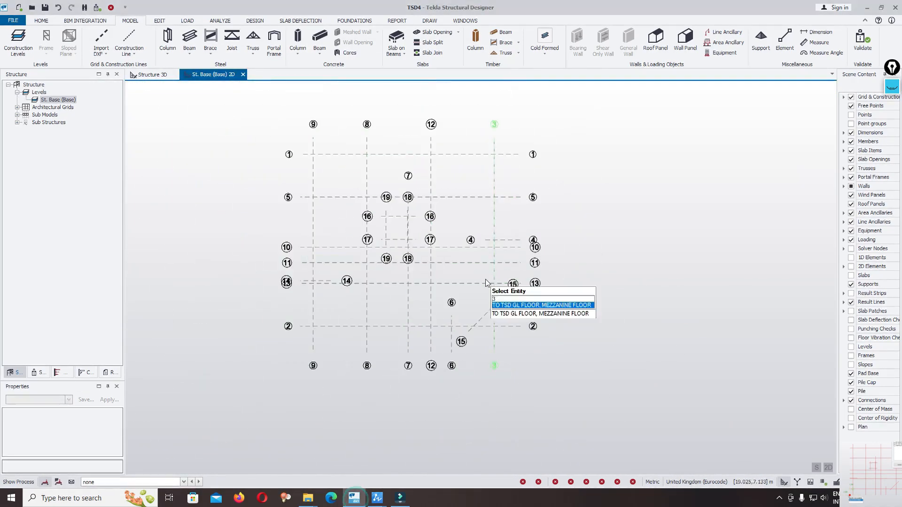
{"action": "left_click_drag", "start_coordinate": [628, 103], "coordinate": [348, 354]}
{"action": "key", "text": "Delete"}
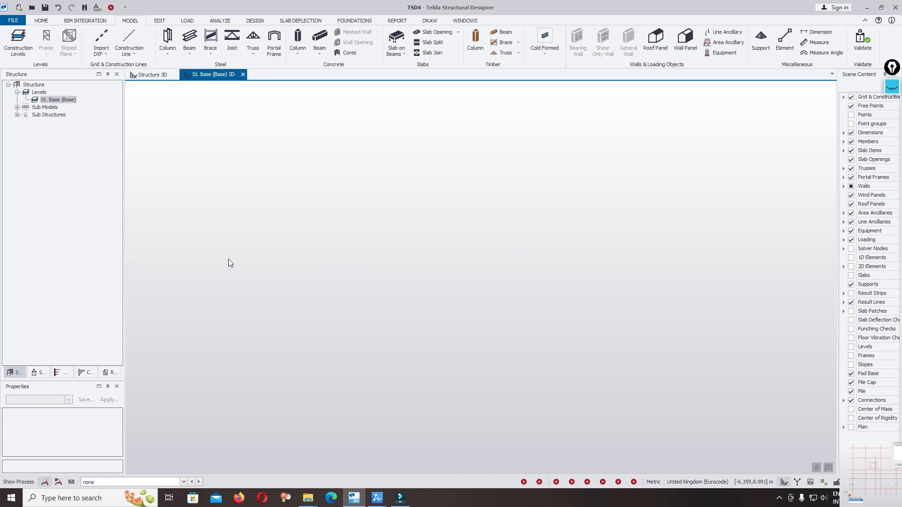
- Draw a vertical construction line from the origin (0, 0) about 9 m downward
{"action": "left_click", "coordinate": [125, 40]}
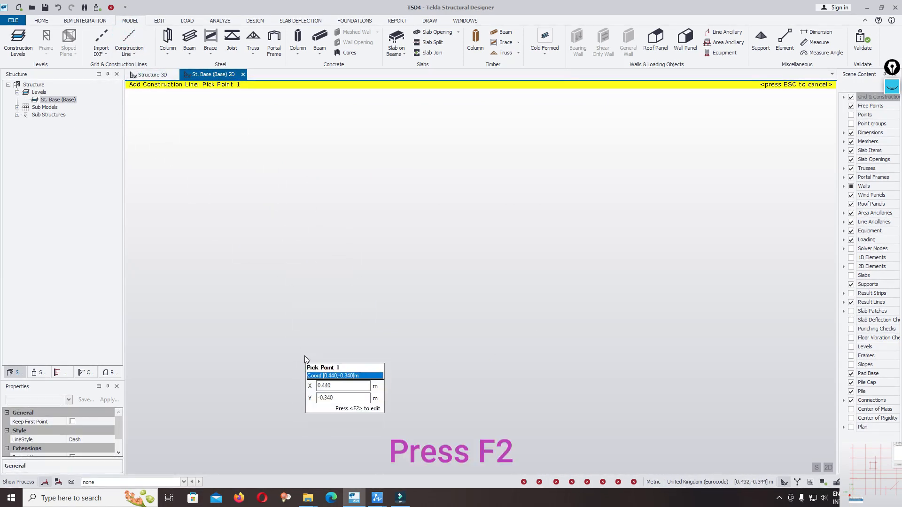
{"action": "key", "text": "F2"}
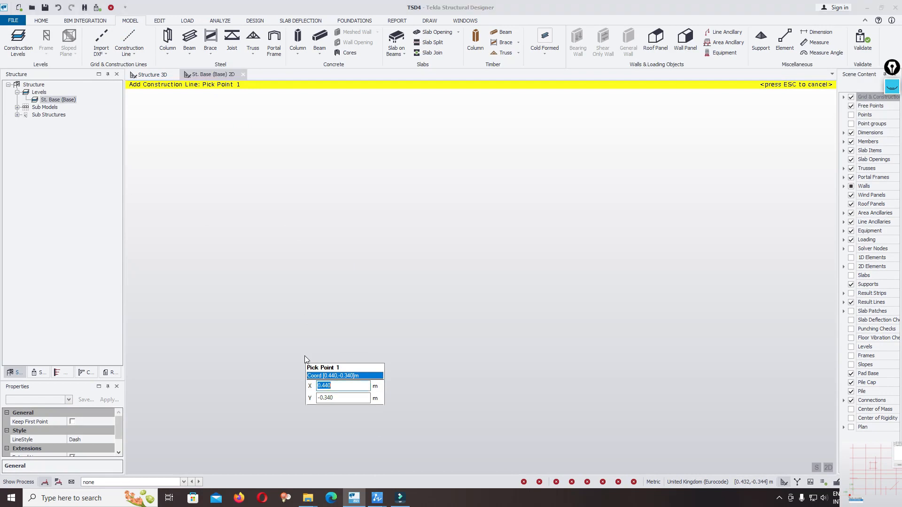
{"action": "type", "text": "0"}
{"action": "key", "text": "Tab"}
{"action": "type", "text": "0"}
{"action": "key", "text": "Return"}
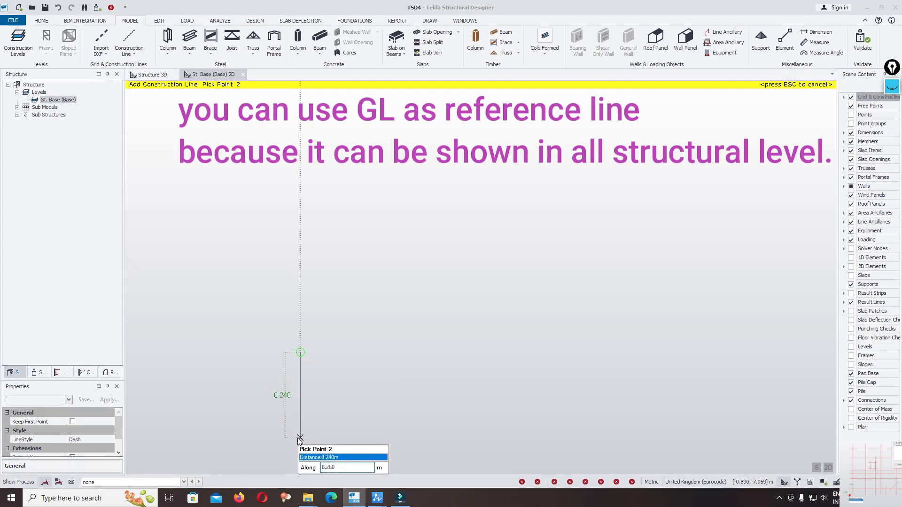
{"action": "left_click", "coordinate": [300, 447]}
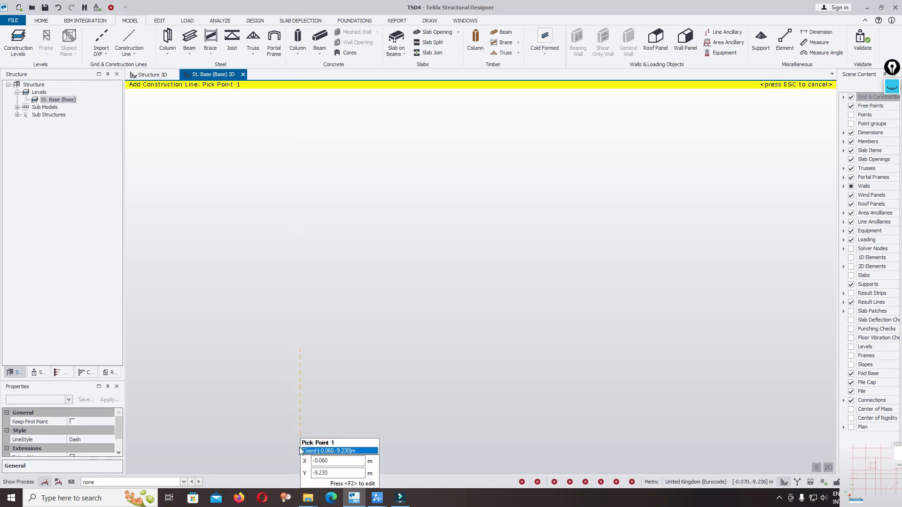
{"action": "left_click", "coordinate": [300, 450]}
{"action": "key", "text": "Escape"}
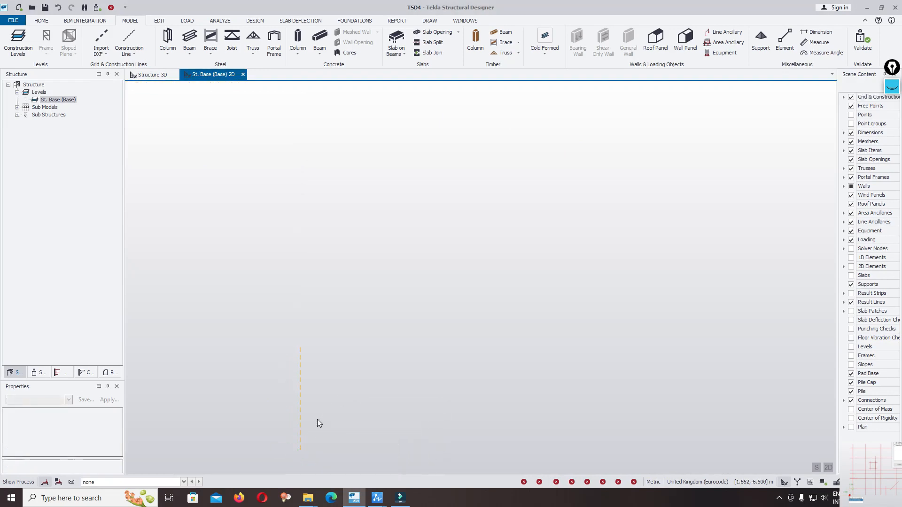
- Draw a horizontal construction line from the origin (0, 0) about 11.6 m in the negative X direction
{"action": "left_click", "coordinate": [130, 38]}
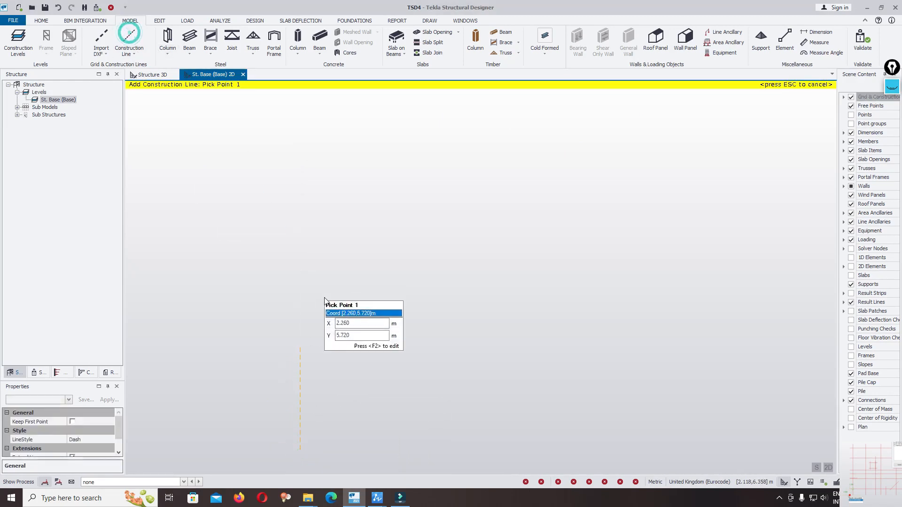
{"action": "key", "text": "F2"}
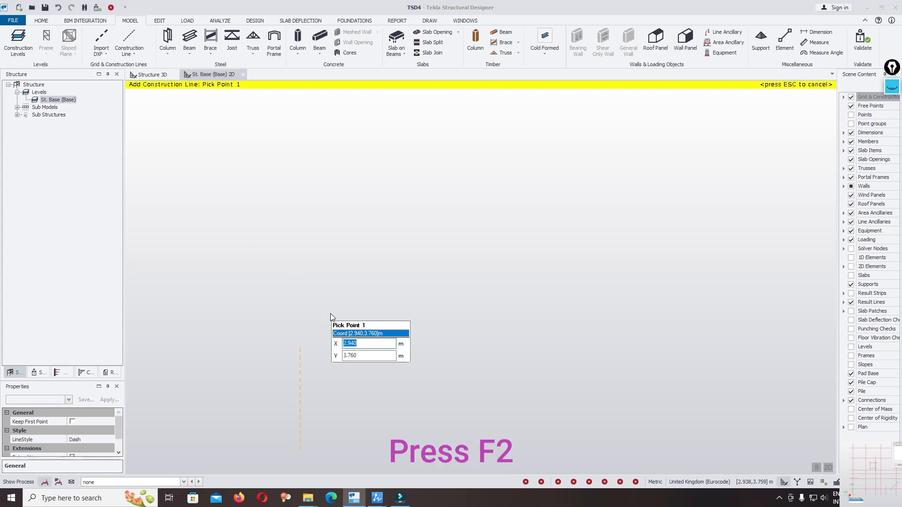
{"action": "type", "text": "0"}
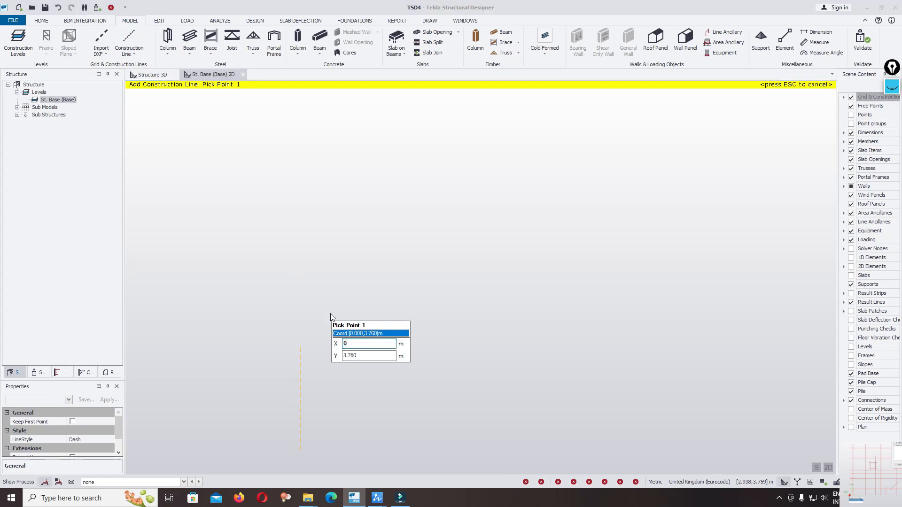
{"action": "key", "text": "Tab"}
{"action": "type", "text": "0"}
{"action": "key", "text": "Return"}
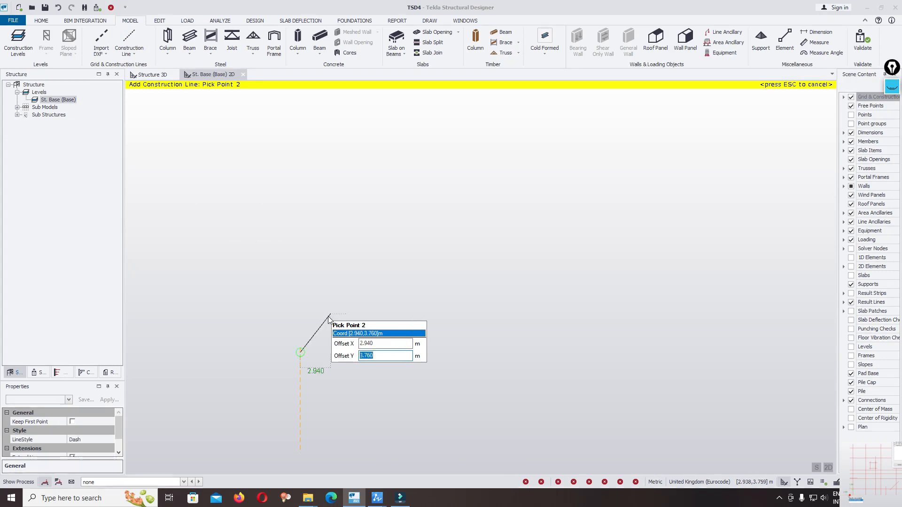
{"action": "left_click", "coordinate": [180, 354]}
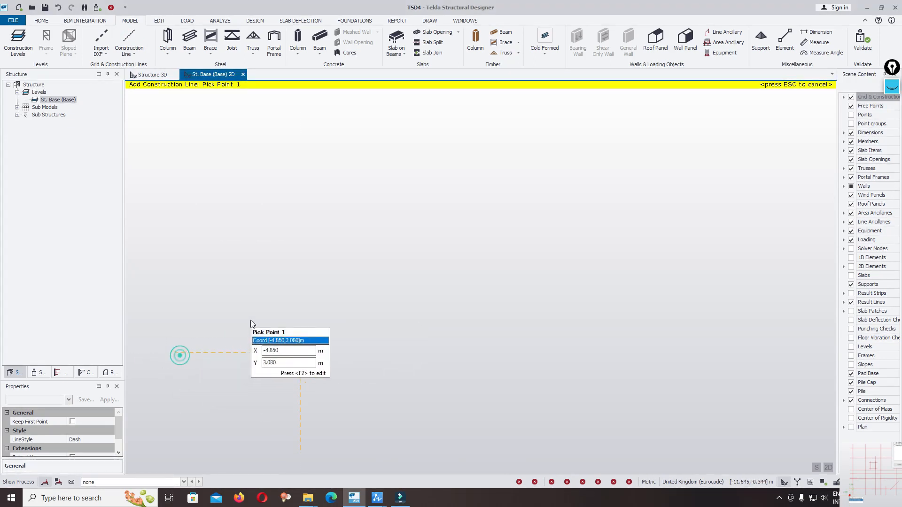
{"action": "key", "text": "Escape"}
- Extend the horizontal construction line about 4 m in the positive X direction and lengthen the vertical one upward beyond the origin
{"action": "scroll", "coordinate": [269, 298], "scroll_direction": "down", "scroll_amount": 1}
{"action": "scroll", "coordinate": [348, 337], "scroll_direction": "down", "scroll_amount": 2}
{"action": "left_click", "coordinate": [304, 364]}
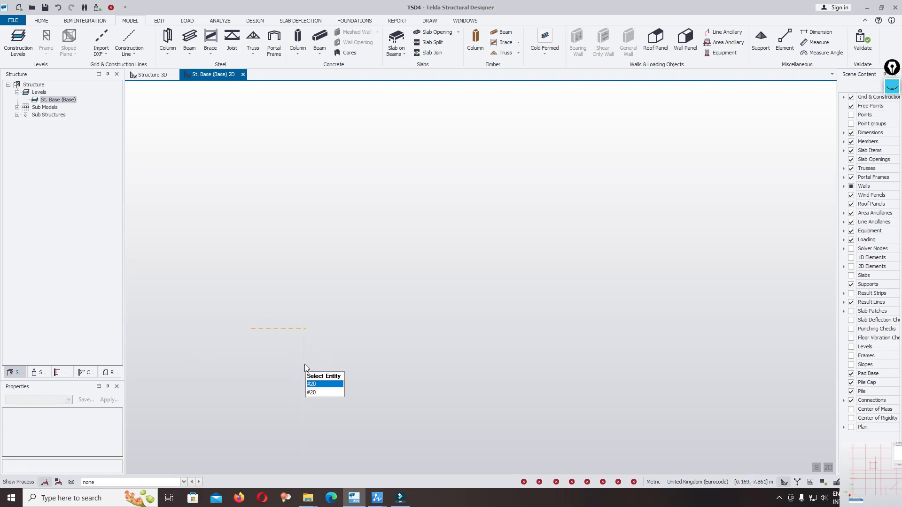
{"action": "left_click", "coordinate": [304, 373]}
{"action": "left_click", "coordinate": [303, 390]}
{"action": "key", "text": "Escape"}
{"action": "scroll", "coordinate": [305, 343], "scroll_direction": "up", "scroll_amount": 1}
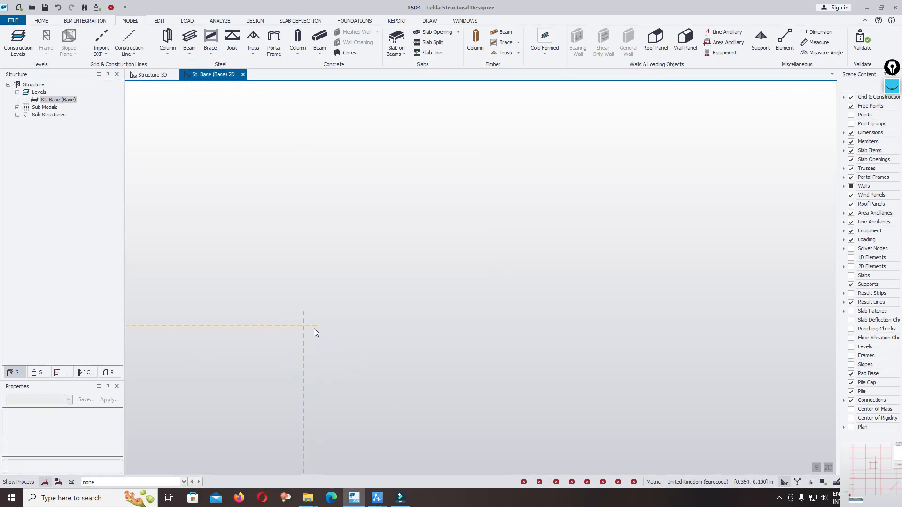
{"action": "left_click", "coordinate": [312, 328]}
{"action": "left_click", "coordinate": [318, 326]}
{"action": "left_click", "coordinate": [439, 326]}
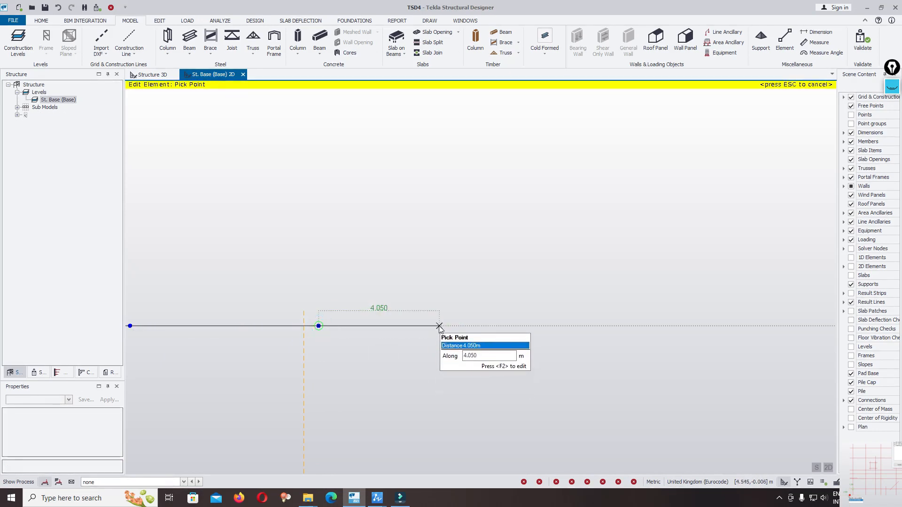
{"action": "left_click", "coordinate": [303, 311]}
{"action": "left_click", "coordinate": [303, 222]}
{"action": "scroll", "coordinate": [393, 309], "scroll_direction": "down", "scroll_amount": 2}
{"action": "key", "text": "Escape"}
{"action": "scroll", "coordinate": [393, 315], "scroll_direction": "down", "scroll_amount": 2}
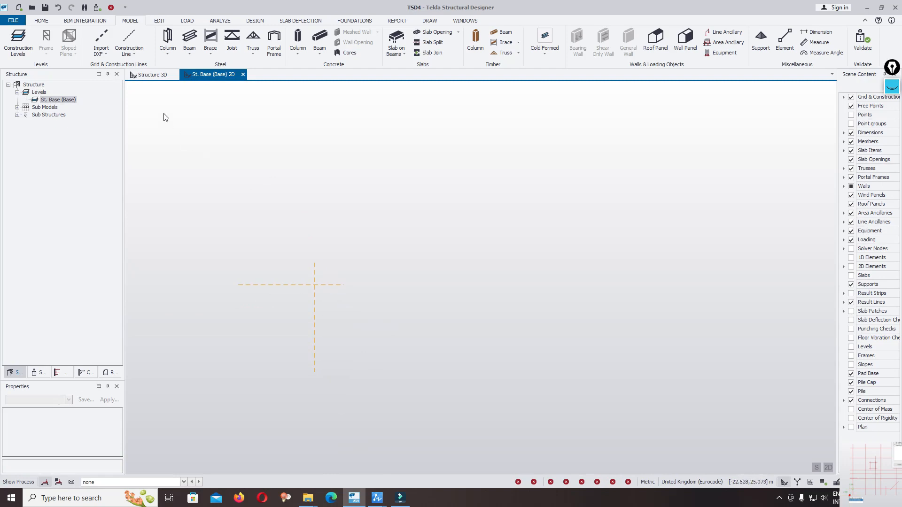
- Load TO TSD GL FLOOR, MEZZANINE FLOOR.dxf for import and keep only its Grid Name layer
{"action": "left_click", "coordinate": [100, 38]}
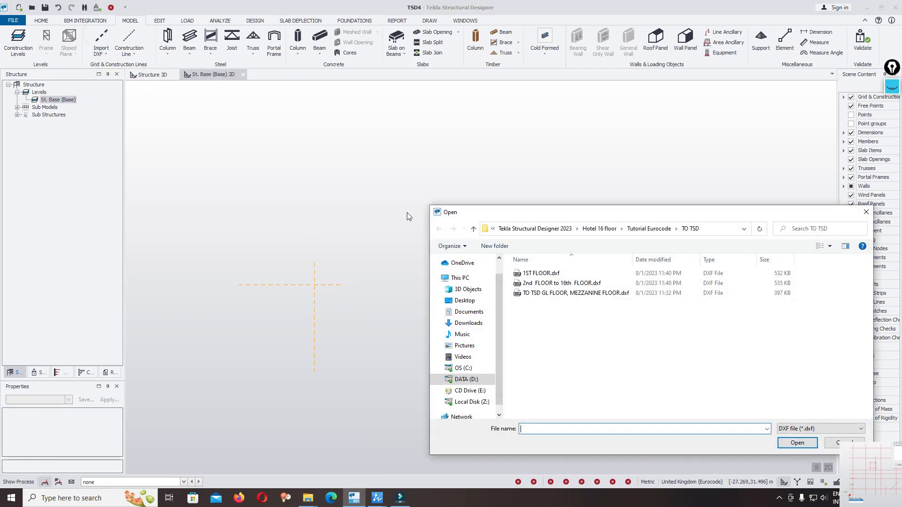
{"action": "left_click", "coordinate": [583, 293]}
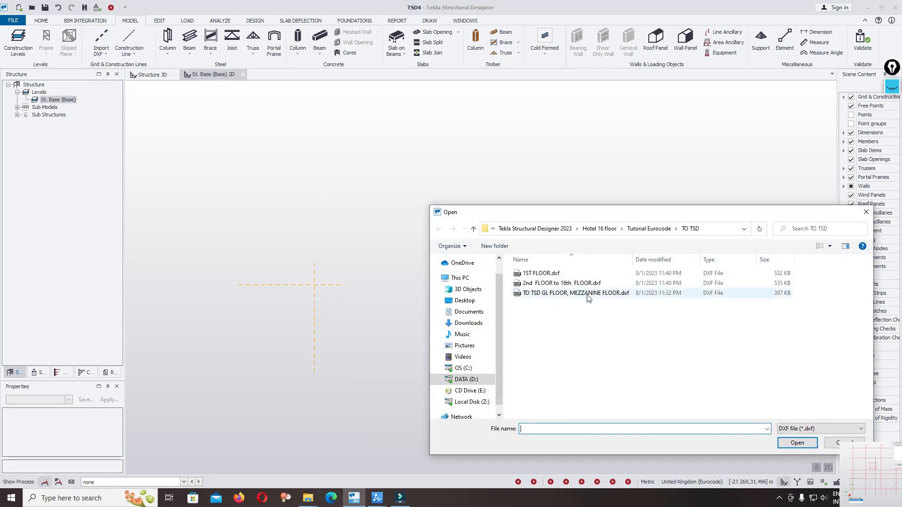
{"action": "double_click", "coordinate": [638, 296]}
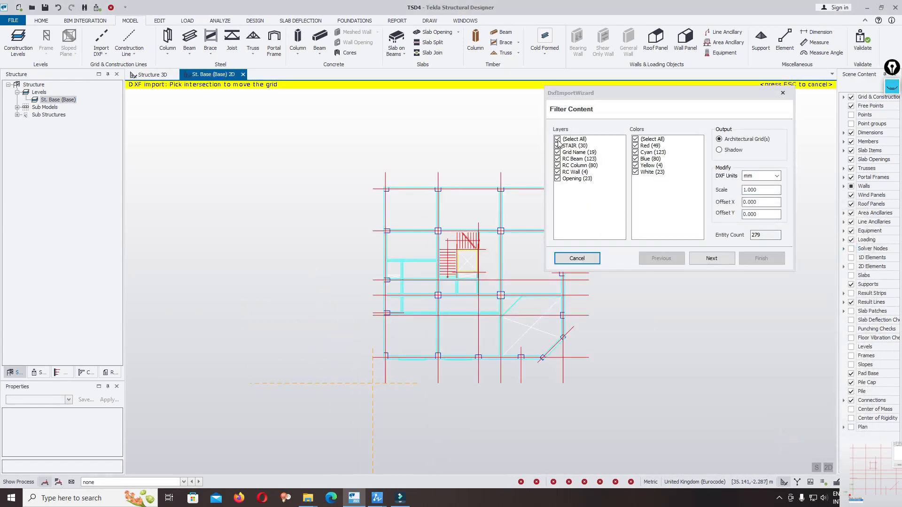
{"action": "left_click", "coordinate": [557, 139]}
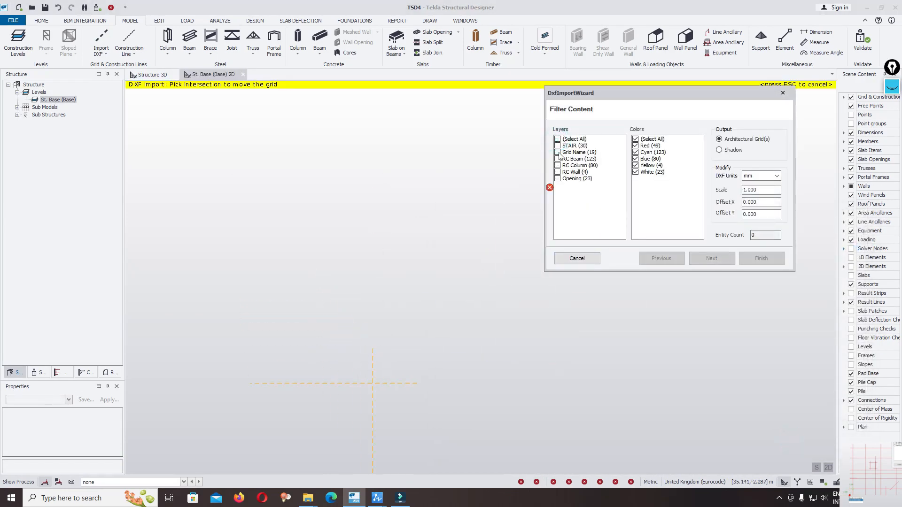
{"action": "left_click", "coordinate": [557, 152]}
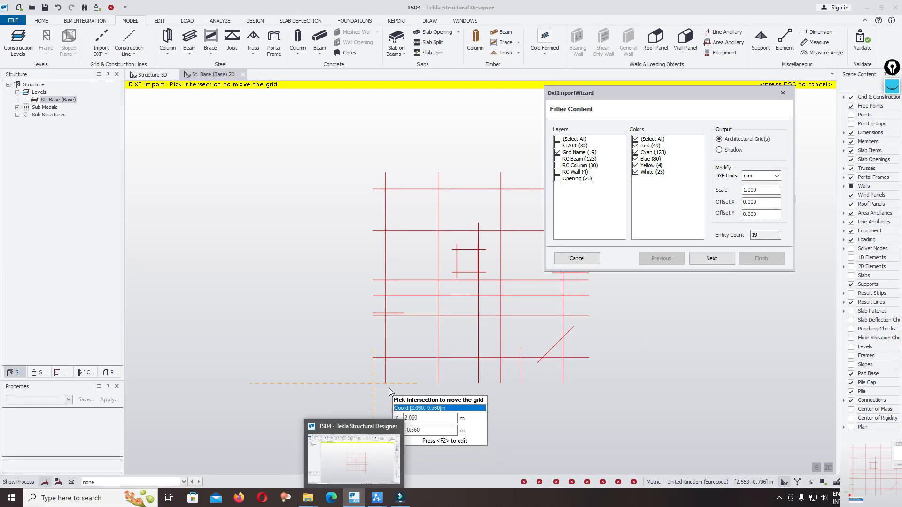
- Move the DXF grid's lower-left intersection to the origin (0, 0) and import it to St. Base (Base) as merged architectural grids
{"action": "left_click", "coordinate": [385, 357]}
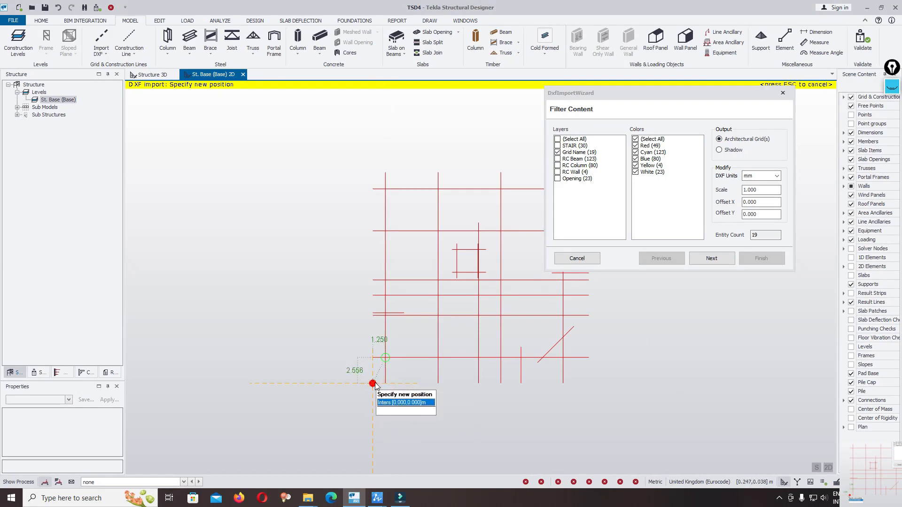
{"action": "left_click", "coordinate": [373, 384]}
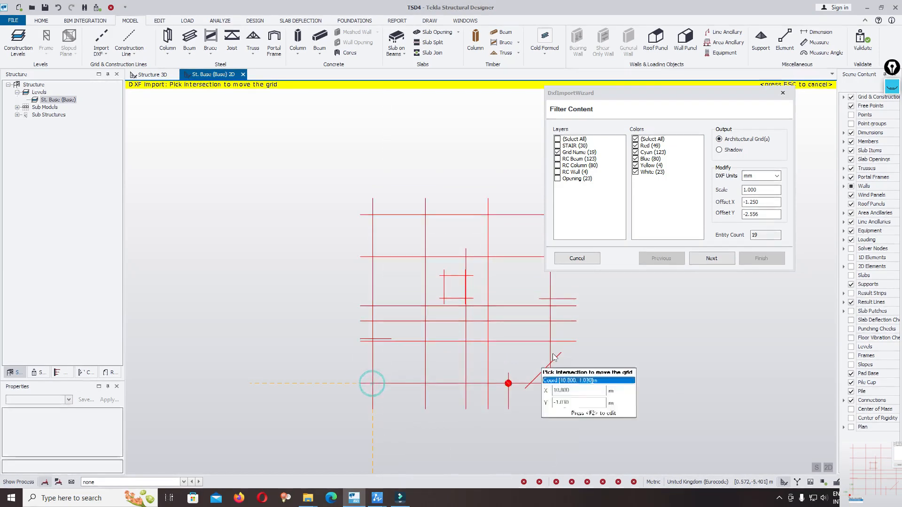
{"action": "left_click", "coordinate": [711, 258]}
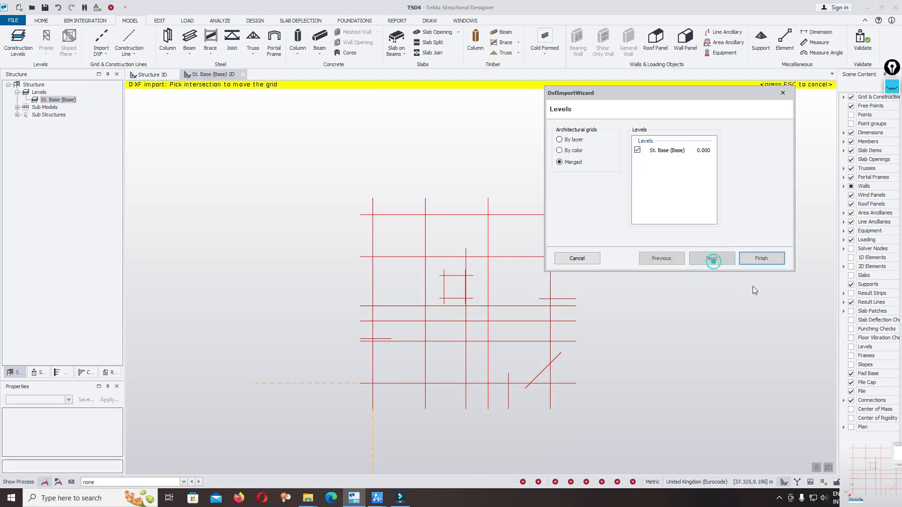
{"action": "left_click", "coordinate": [761, 256]}
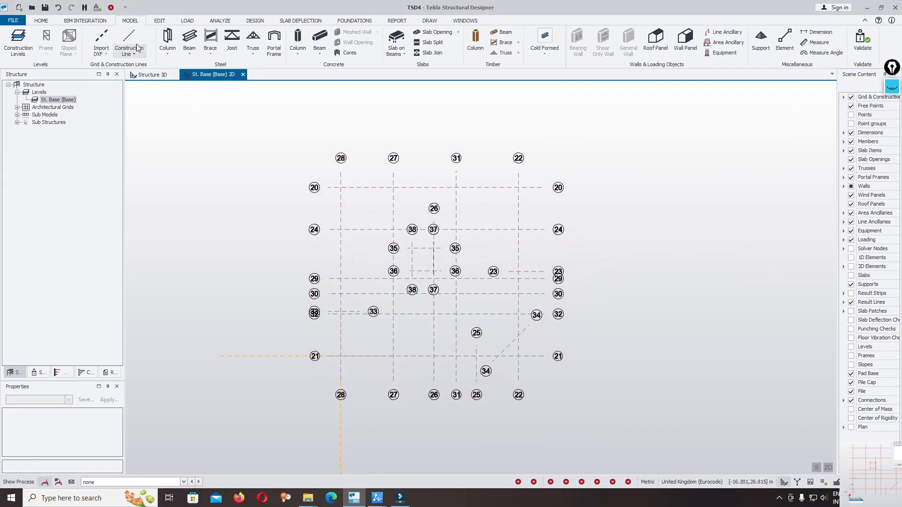
- Load 1ST FLOOR.dxf for import and keep only its Grid Name layer
{"action": "left_click", "coordinate": [105, 37]}
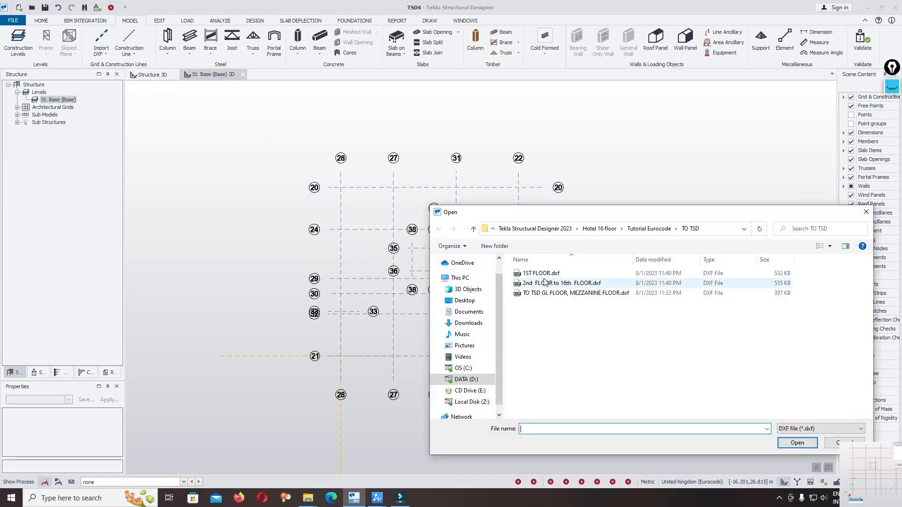
{"action": "left_click", "coordinate": [540, 273]}
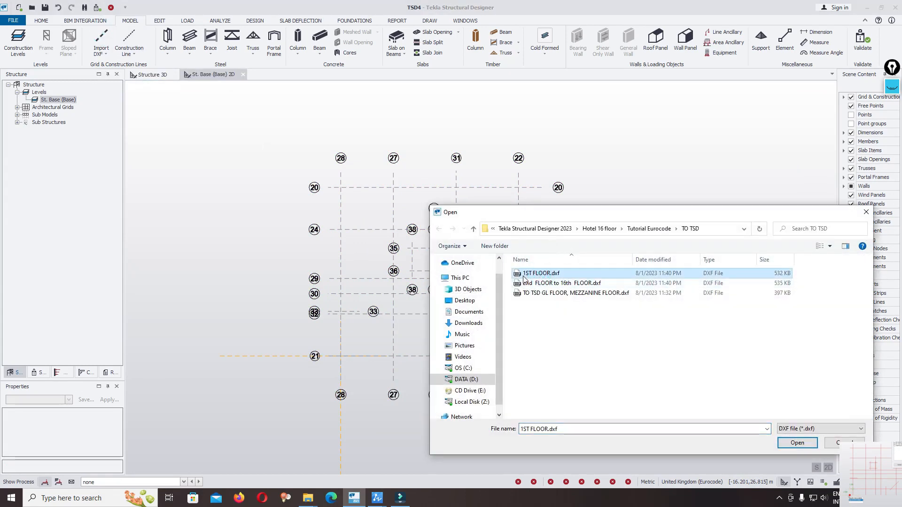
{"action": "left_click", "coordinate": [794, 443]}
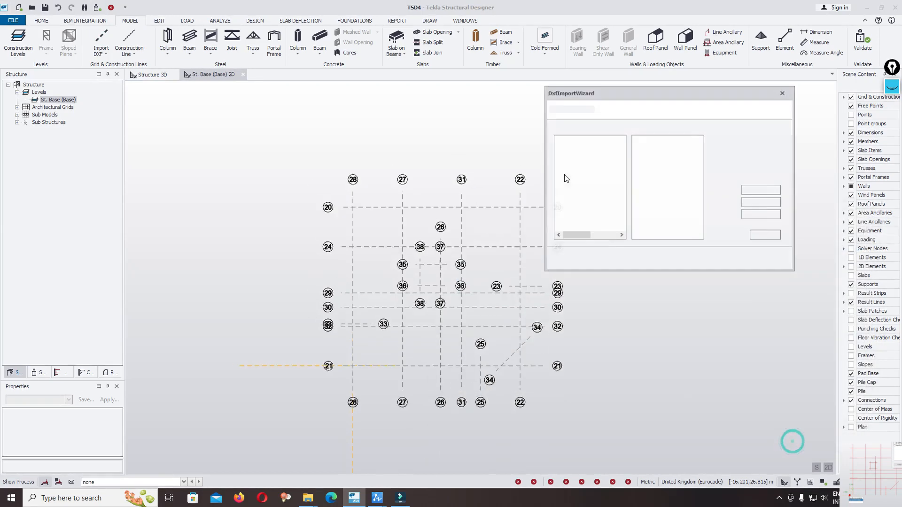
{"action": "left_click", "coordinate": [557, 139]}
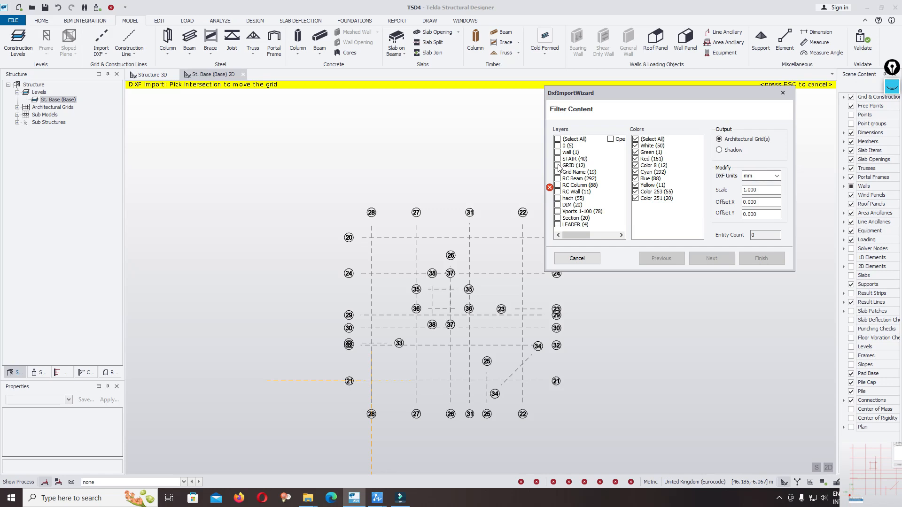
{"action": "left_click", "coordinate": [558, 172]}
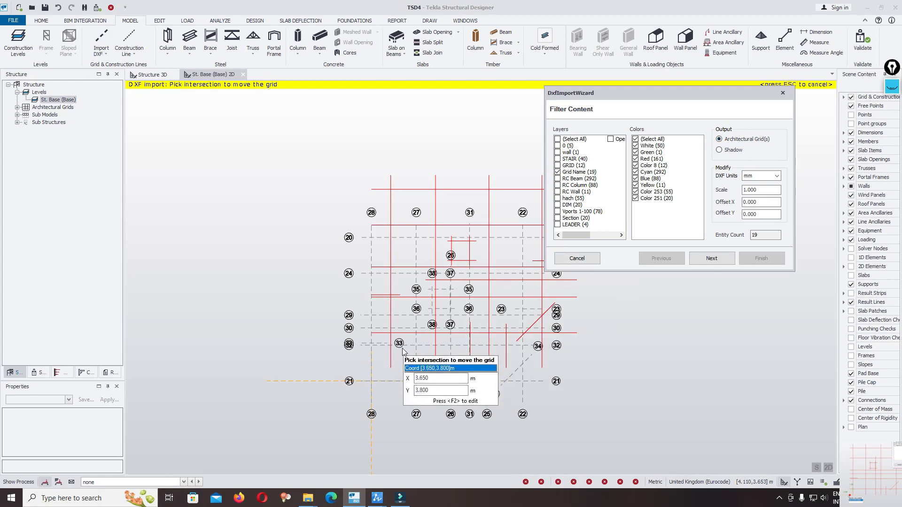
- Move the first-floor grid's lower-left intersection to the origin and import it to St. Base (Base) as merged architectural grids
{"action": "scroll", "coordinate": [393, 319], "scroll_direction": "up", "scroll_amount": 5}
{"action": "left_click", "coordinate": [398, 289]}
{"action": "scroll", "coordinate": [403, 292], "scroll_direction": "down", "scroll_amount": 2}
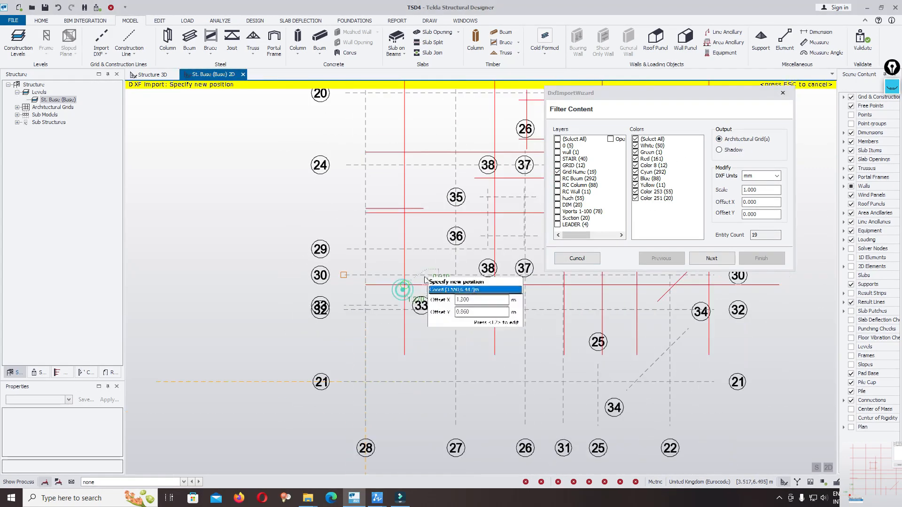
{"action": "left_click", "coordinate": [366, 382]}
{"action": "scroll", "coordinate": [407, 252], "scroll_direction": "down", "scroll_amount": 1}
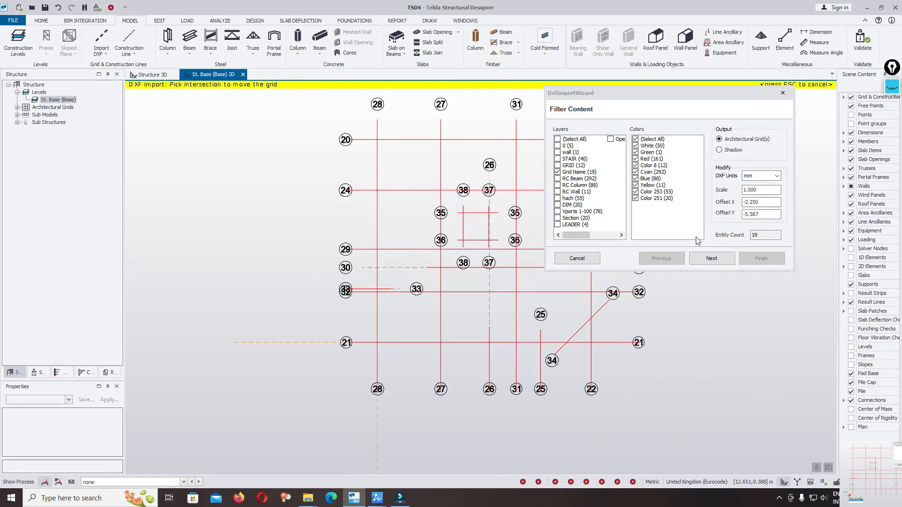
{"action": "left_click", "coordinate": [728, 262]}
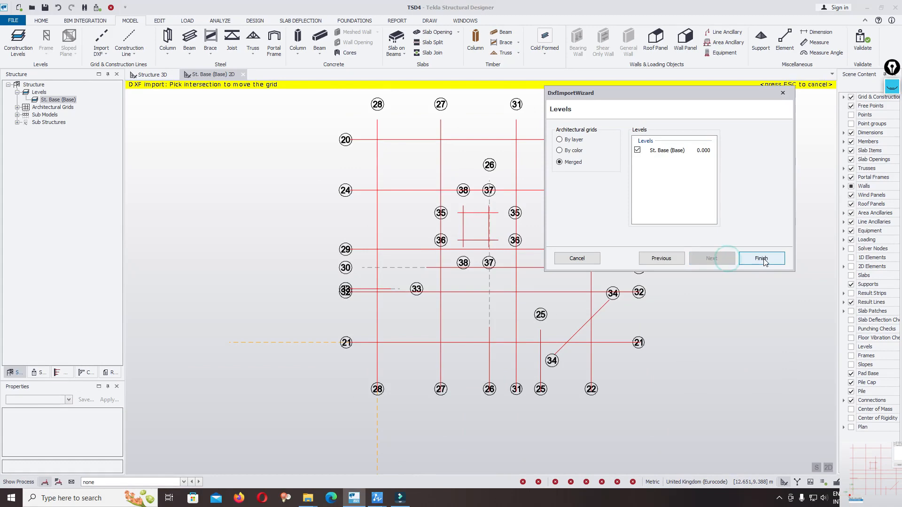
{"action": "left_click", "coordinate": [762, 261]}
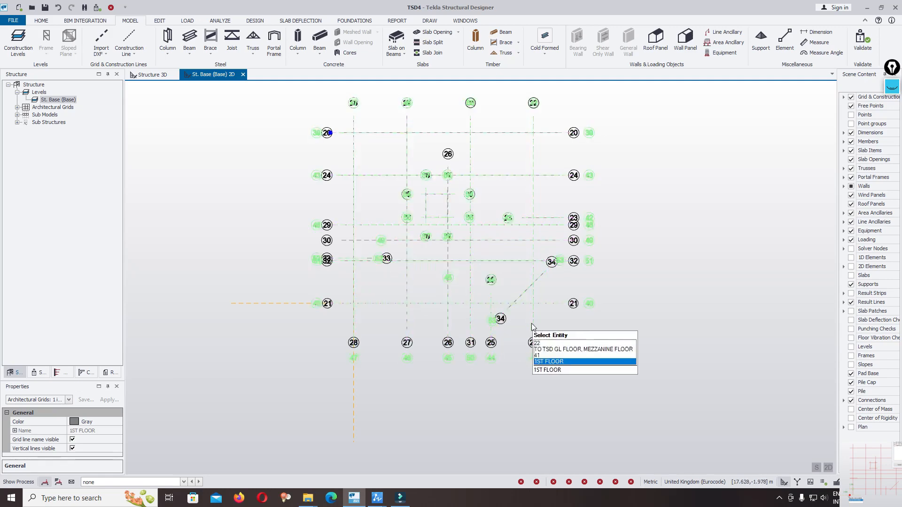
- Examine how the two imported floor grids overlap and inspect level St. 1 (1)
{"action": "middle_click_drag", "start_coordinate": [530, 324], "coordinate": [444, 345]}
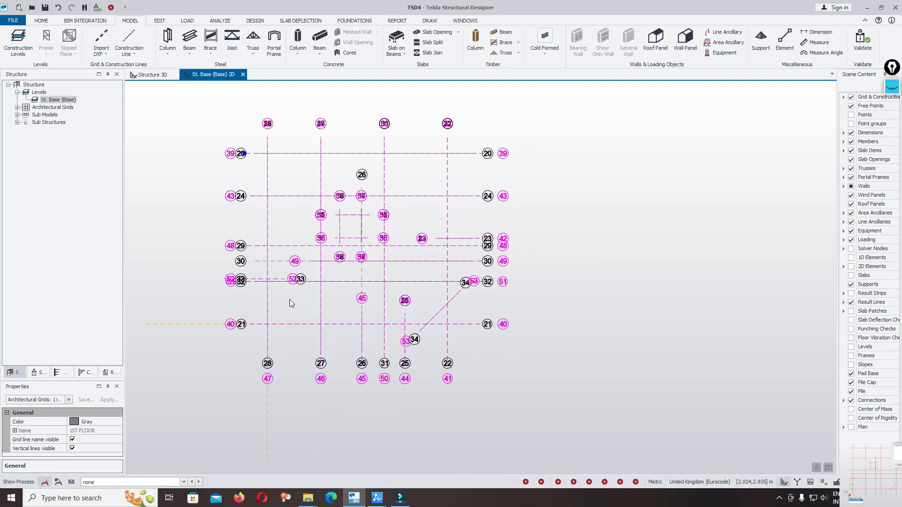
{"action": "middle_click_drag", "start_coordinate": [263, 252], "coordinate": [278, 246]}
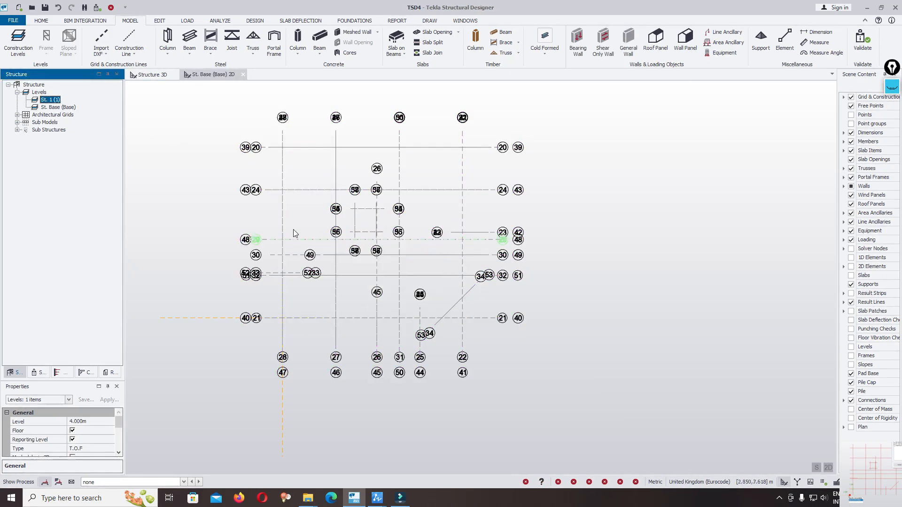
{"action": "left_click", "coordinate": [51, 100]}
{"action": "left_click", "coordinate": [311, 280]}
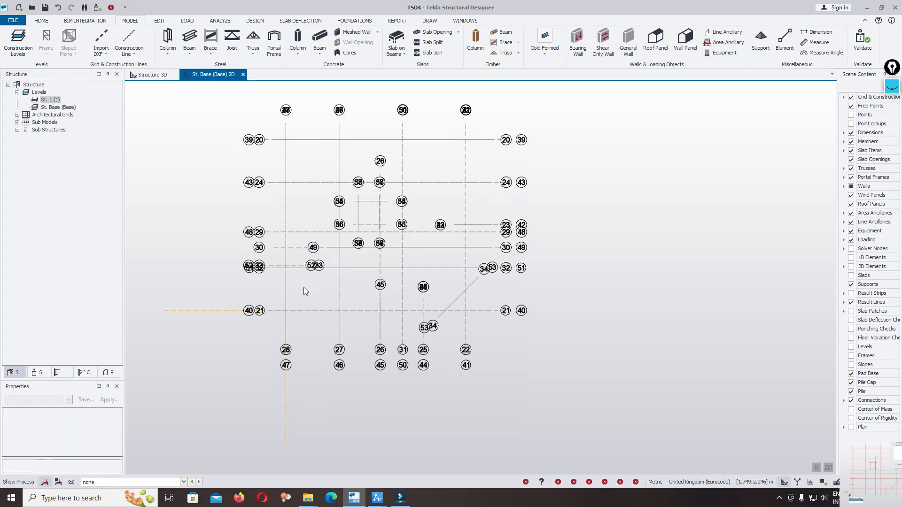
{"action": "scroll", "coordinate": [290, 296], "scroll_direction": "down", "scroll_amount": 2}
{"action": "scroll", "coordinate": [267, 297], "scroll_direction": "up", "scroll_amount": 3}
{"action": "scroll", "coordinate": [474, 331], "scroll_direction": "down", "scroll_amount": 3}
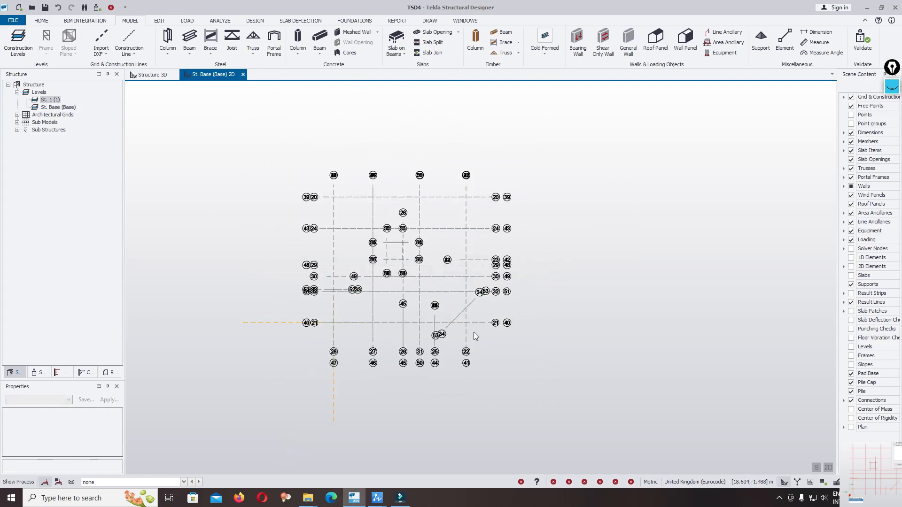
- Undo the added St. 1 level and the 1ST FLOOR grid import
{"action": "left_click", "coordinate": [362, 331]}
{"action": "scroll", "coordinate": [345, 301], "scroll_direction": "up", "scroll_amount": 2}
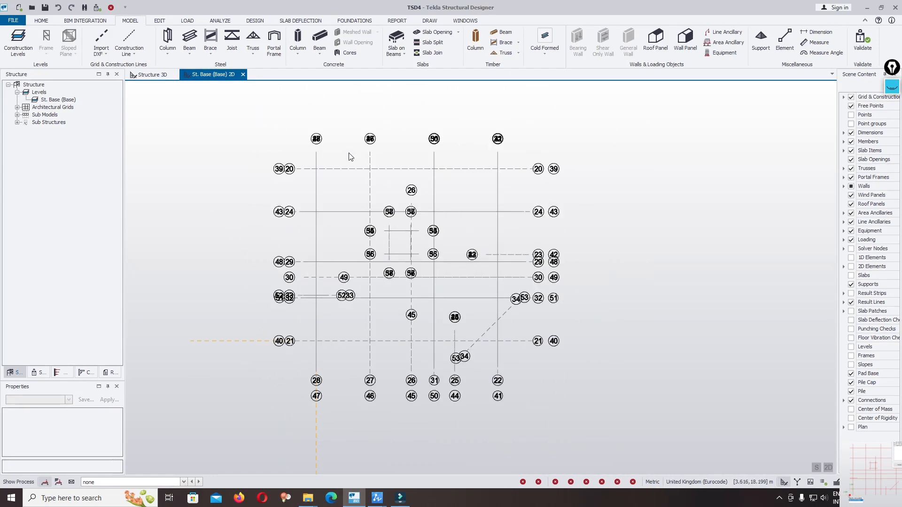
{"action": "left_click", "coordinate": [52, 100]}
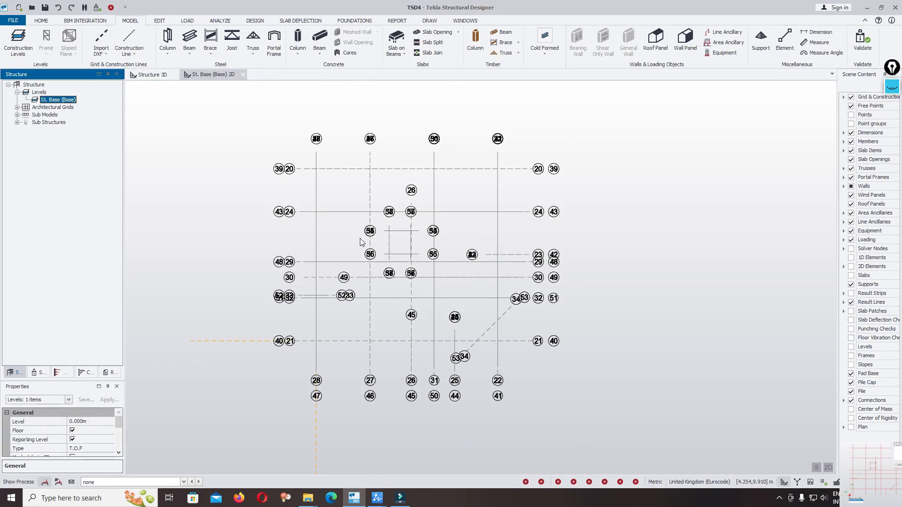
{"action": "scroll", "coordinate": [361, 239], "scroll_direction": "down", "scroll_amount": 1}
{"action": "scroll", "coordinate": [528, 307], "scroll_direction": "up", "scroll_amount": 2}
{"action": "scroll", "coordinate": [535, 275], "scroll_direction": "down", "scroll_amount": 3}
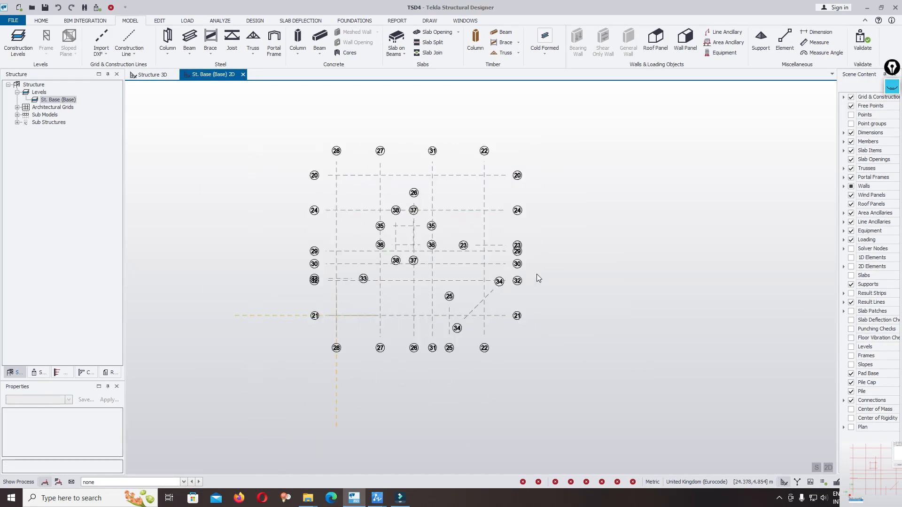
- Load TO TSD GL FLOOR, MEZZANINE FLOOR.dxf with only the RC Beam, RC Column, RC Wall and Opening layers, output as Shadow
{"action": "left_click", "coordinate": [101, 37]}
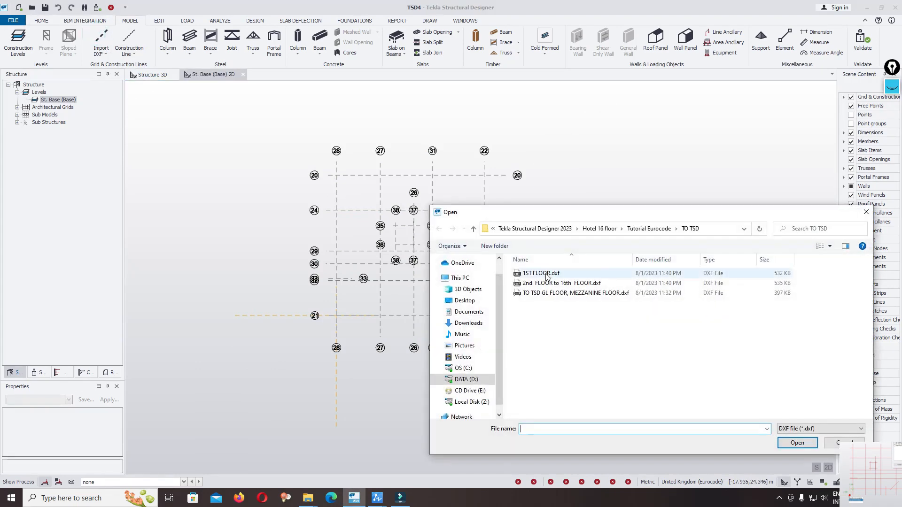
{"action": "left_click", "coordinate": [542, 296]}
{"action": "left_click", "coordinate": [797, 443]}
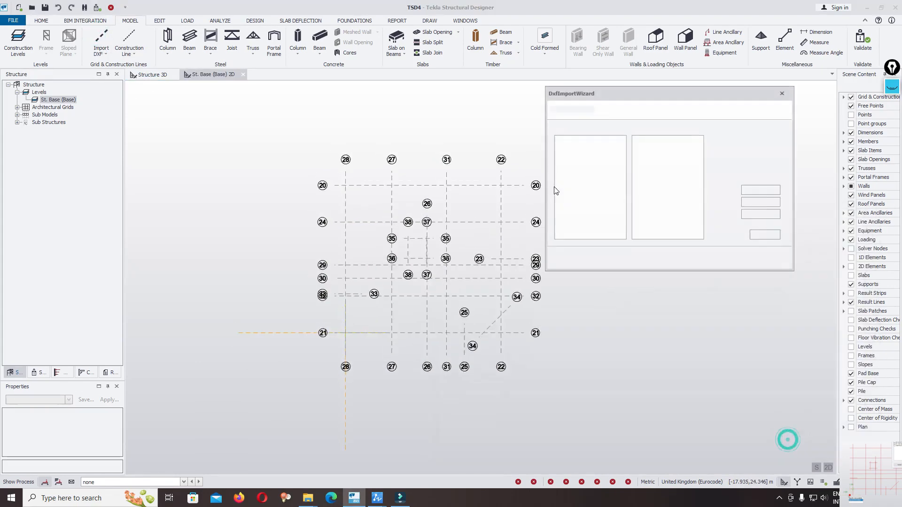
{"action": "left_click", "coordinate": [557, 139]}
{"action": "left_click", "coordinate": [558, 159]}
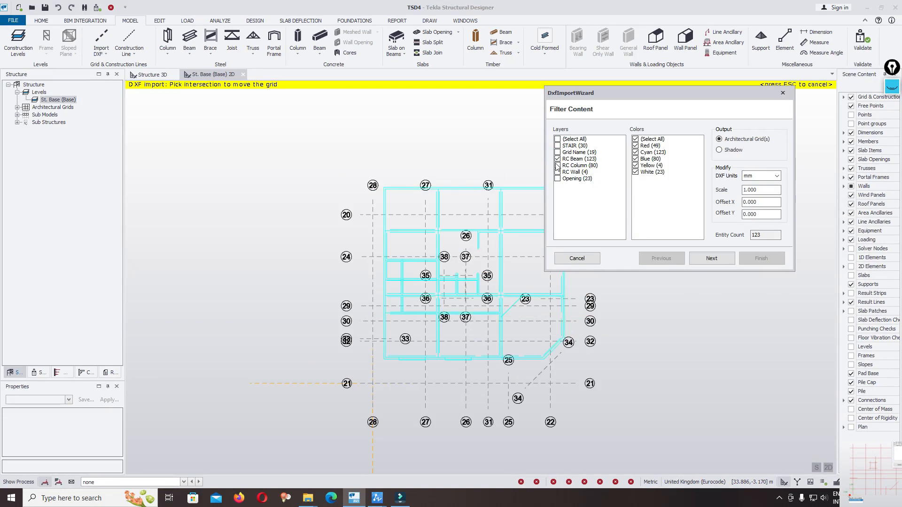
{"action": "left_click", "coordinate": [558, 166]}
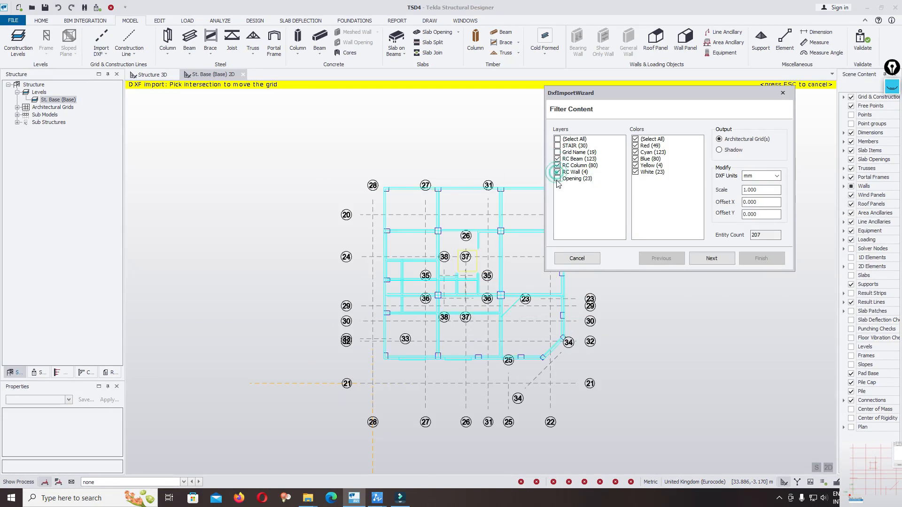
{"action": "left_click", "coordinate": [719, 150]}
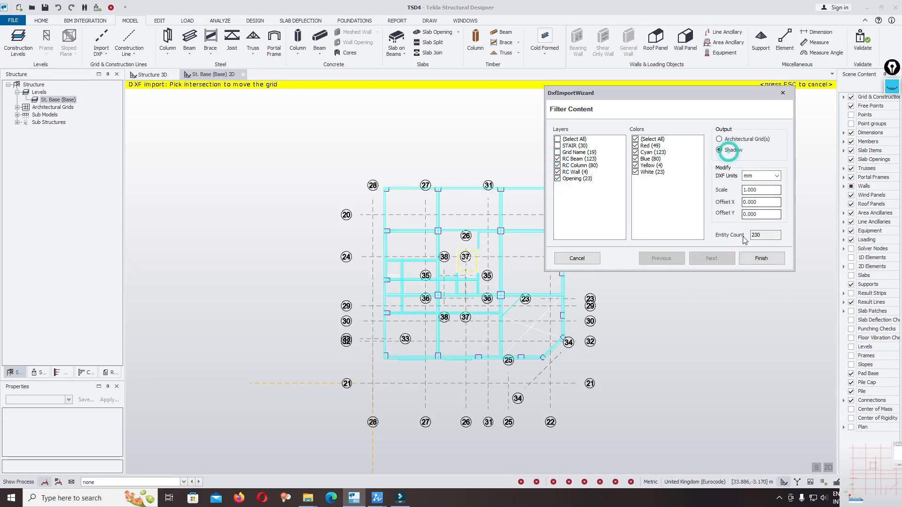
- Move the shadow's reference point at the lower-left column to the origin where grids 28 and 21 cross, and complete the import
{"action": "scroll", "coordinate": [385, 371], "scroll_direction": "up", "scroll_amount": 10}
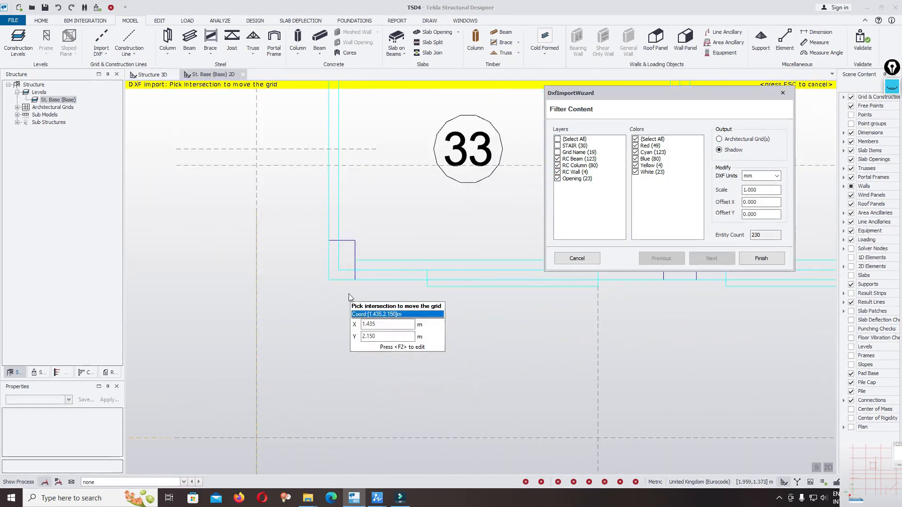
{"action": "left_click", "coordinate": [355, 280]}
{"action": "scroll", "coordinate": [367, 263], "scroll_direction": "down", "scroll_amount": 3}
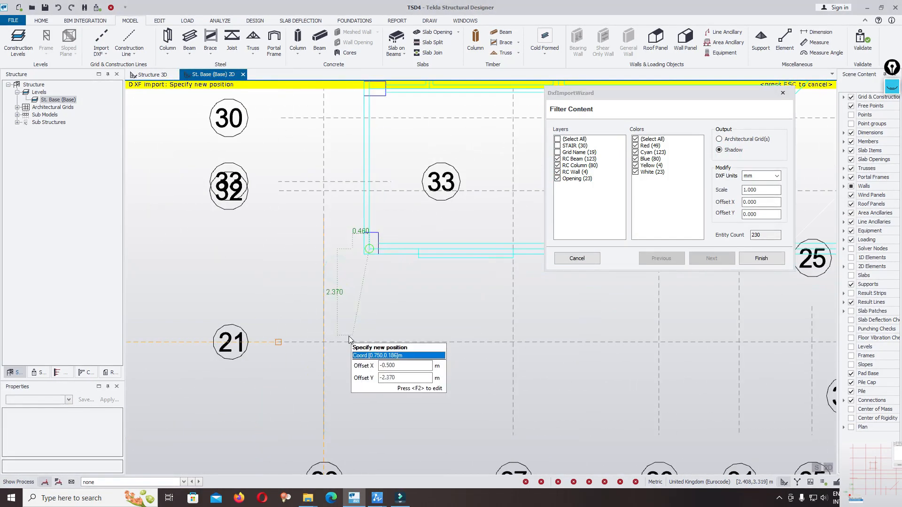
{"action": "left_click", "coordinate": [324, 342]}
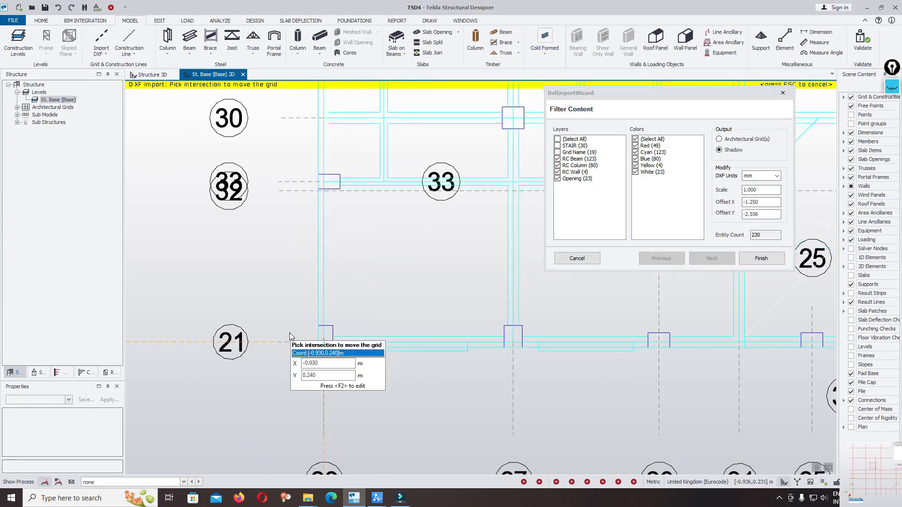
{"action": "left_click", "coordinate": [761, 258]}
{"action": "scroll", "coordinate": [357, 316], "scroll_direction": "down", "scroll_amount": 5}
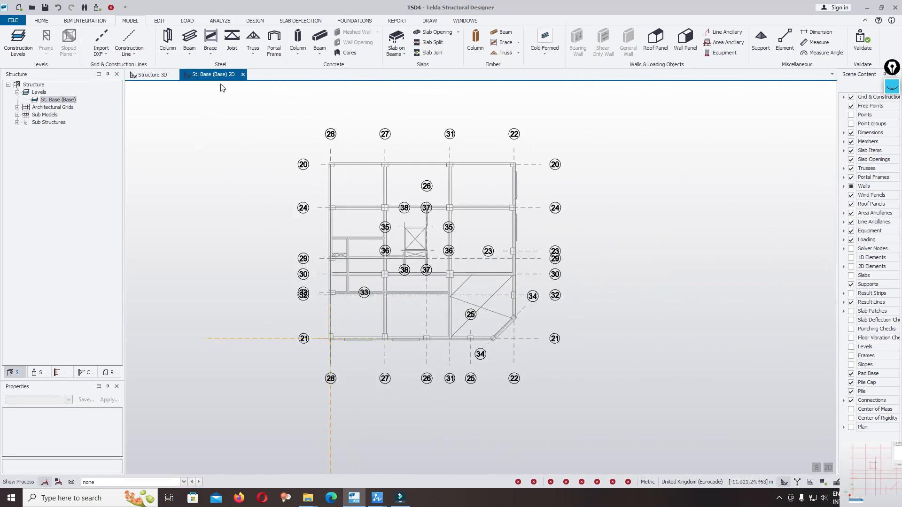
- Examine how the floor plan shadow aligns with the grids and the construction lines at the origin
{"action": "scroll", "coordinate": [346, 378], "scroll_direction": "up", "scroll_amount": 3}
{"action": "scroll", "coordinate": [373, 411], "scroll_direction": "down", "scroll_amount": 3}
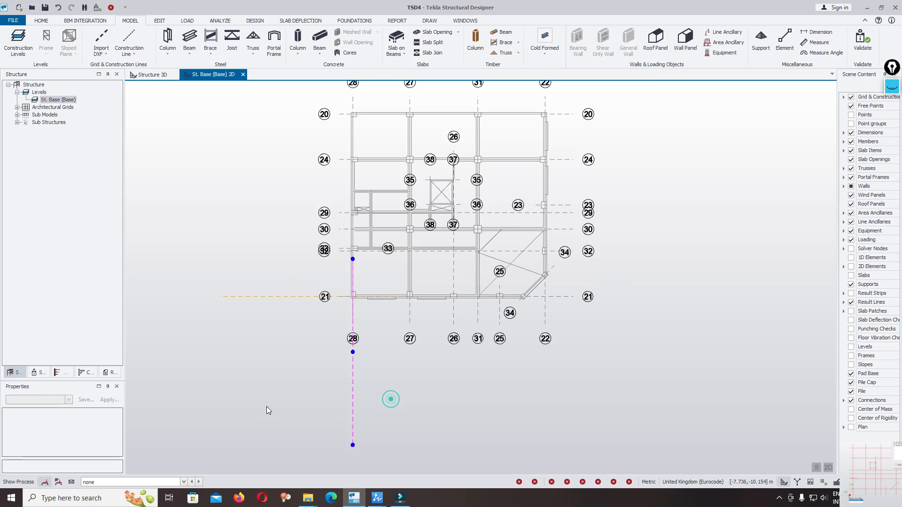
{"action": "left_click", "coordinate": [286, 296]}
{"action": "scroll", "coordinate": [258, 234], "scroll_direction": "down", "scroll_amount": 2}
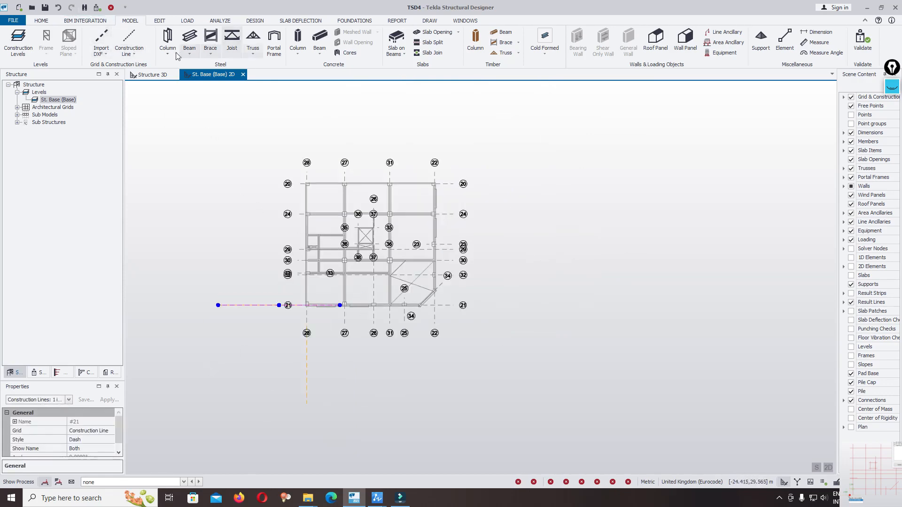
{"action": "scroll", "coordinate": [331, 311], "scroll_direction": "up", "scroll_amount": 3}
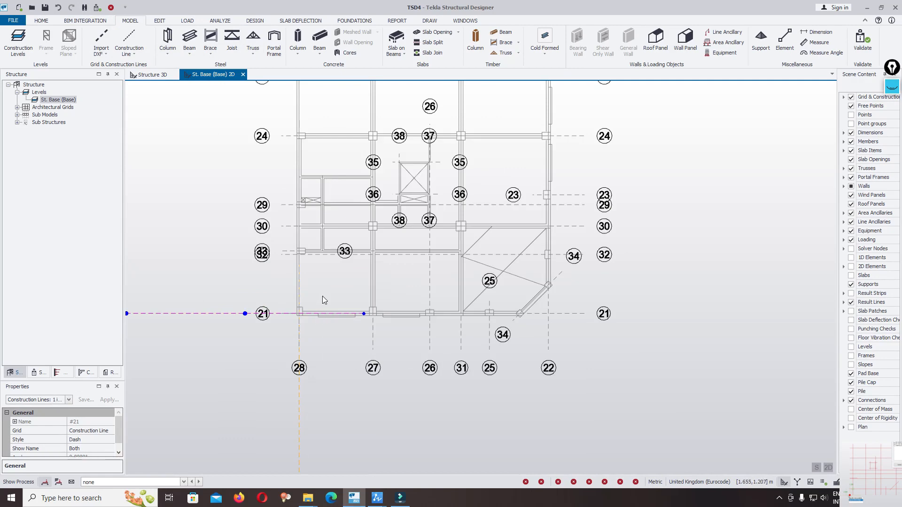
{"action": "scroll", "coordinate": [301, 315], "scroll_direction": "up", "scroll_amount": 2}
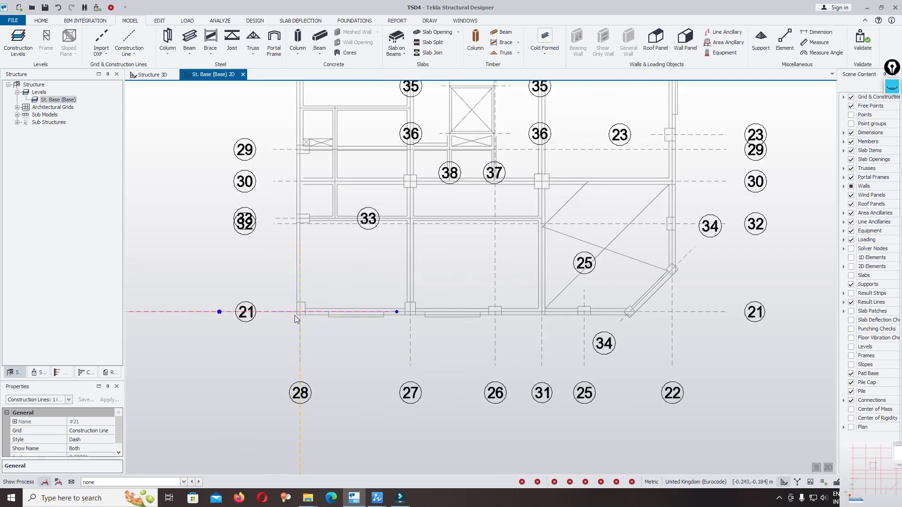
{"action": "scroll", "coordinate": [371, 332], "scroll_direction": "down", "scroll_amount": 3}
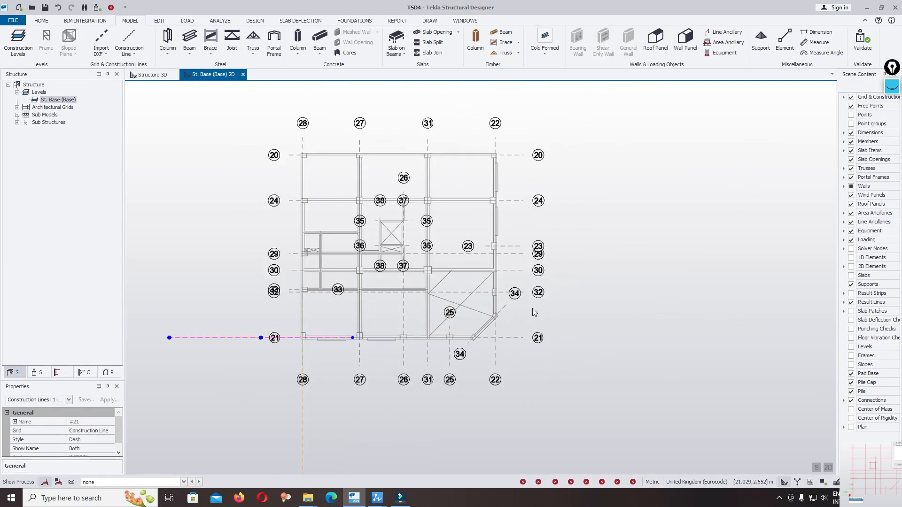
{"action": "scroll", "coordinate": [438, 325], "scroll_direction": "up", "scroll_amount": 3}
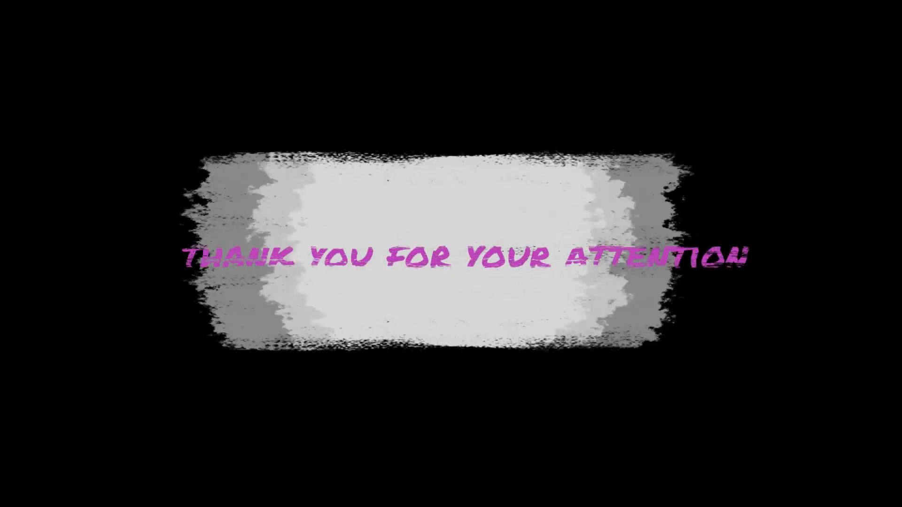